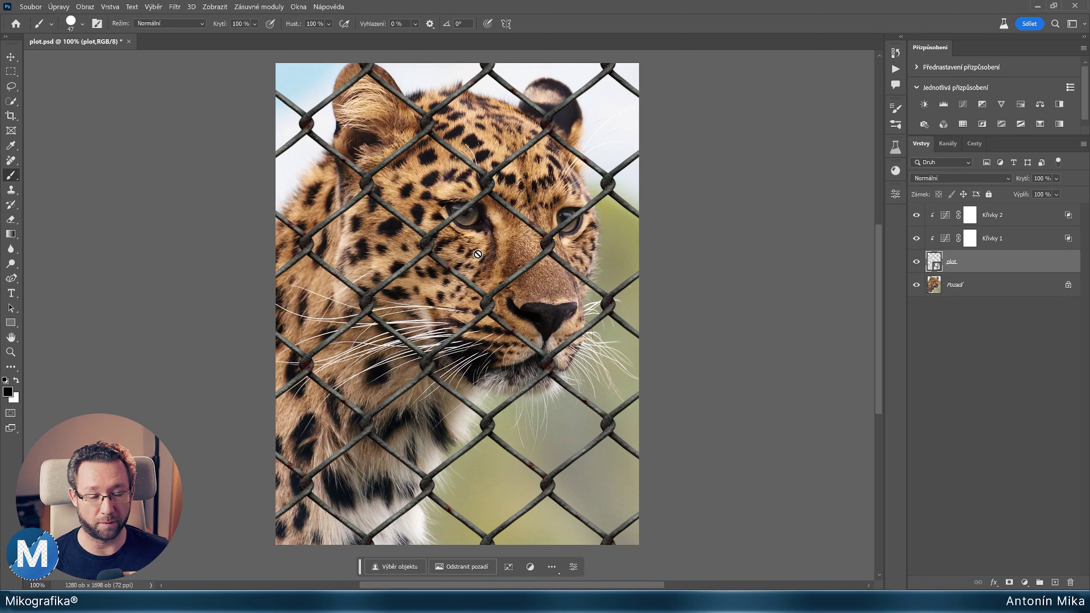
Hide and then restore the plot fence layer to preview the leopard without the fence.
click(917, 262)
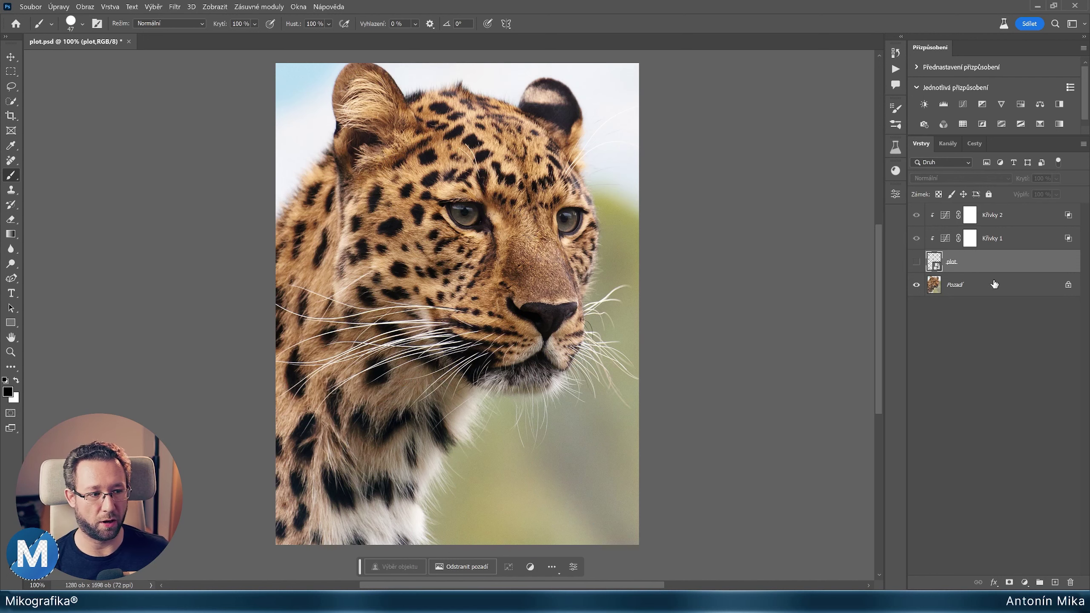
click(916, 263)
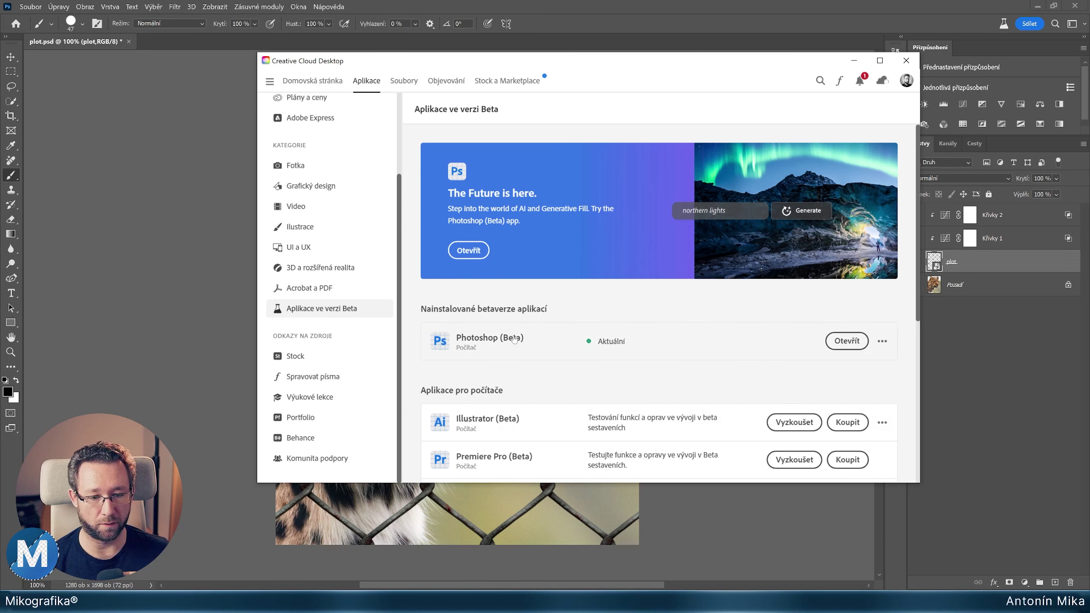
Minimize the Creative Cloud Desktop beta apps window.
click(854, 60)
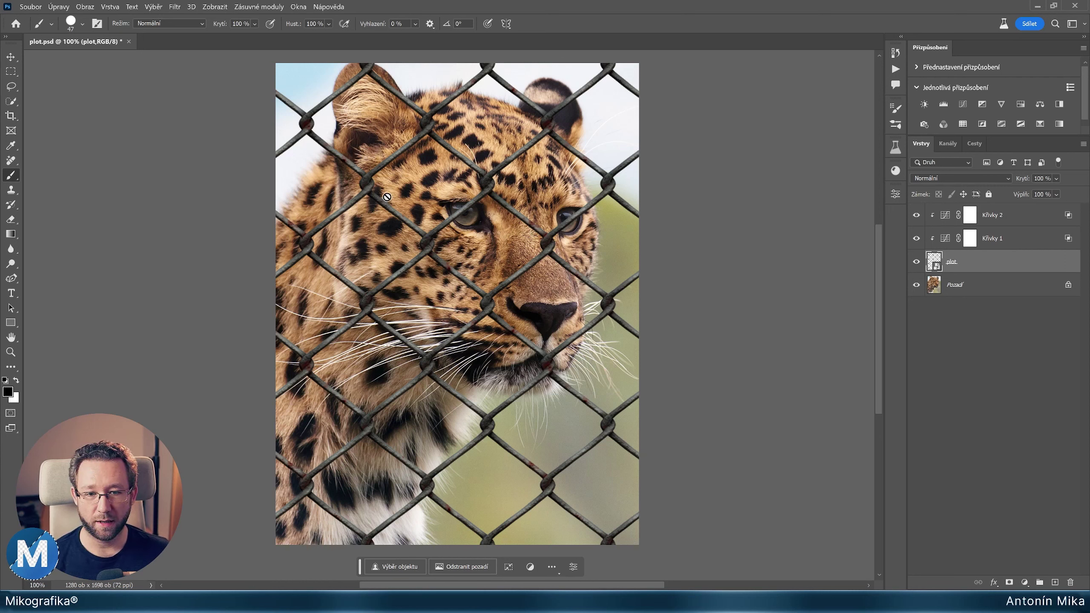
Quick Mask the upper-left fence wires with a 70 px Hard Round brush, then convert to a selection.
right_click(365, 196)
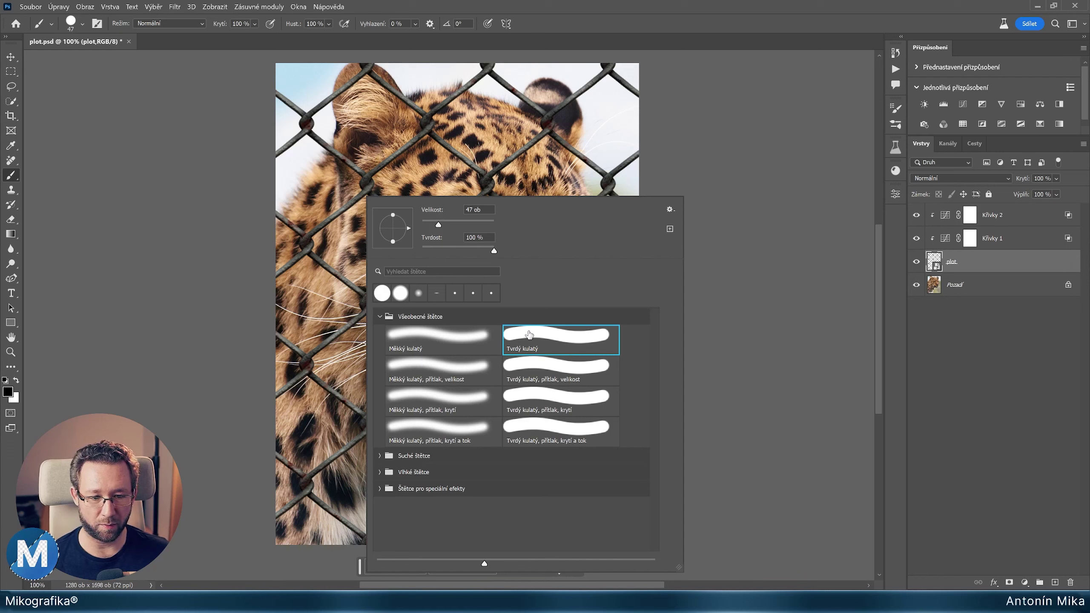
double_click(557, 337)
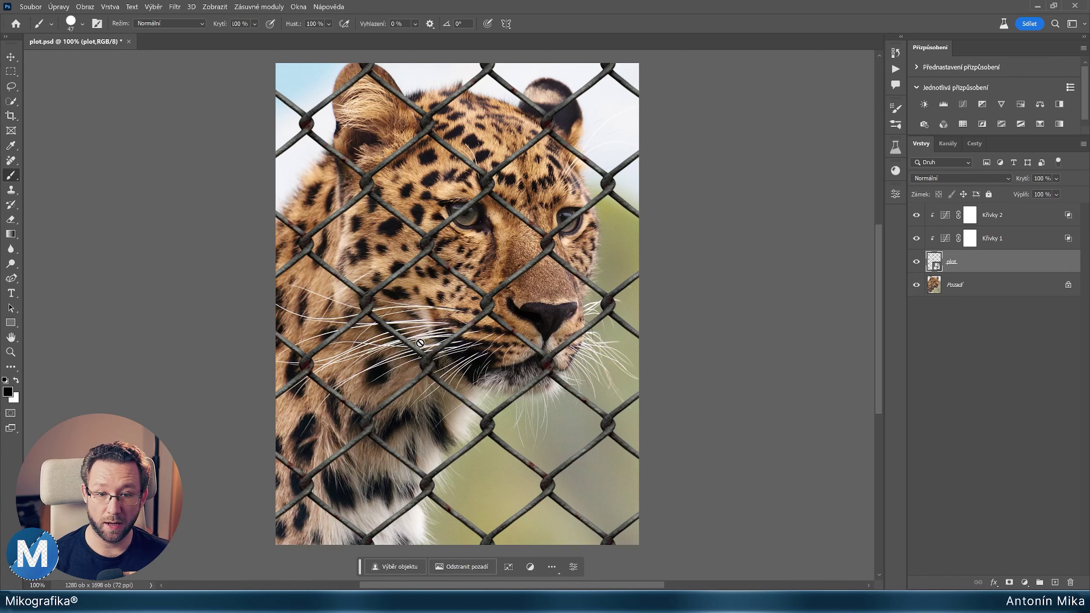
key(q)
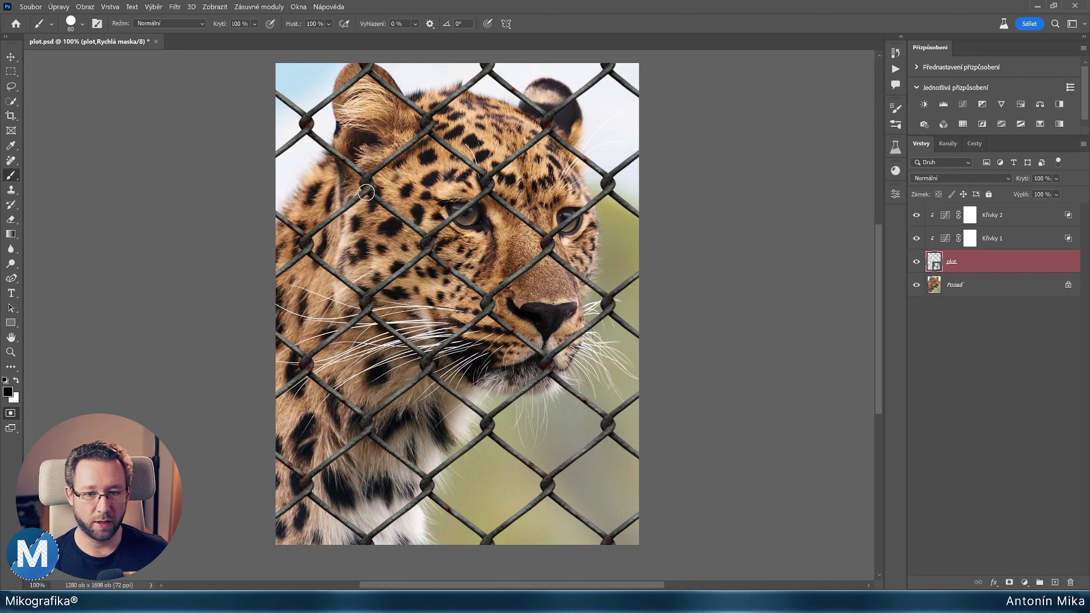
key(bracketright)
key(bracketright)
key(bracketright)
mouse_move(319, 227)
mouse_down()
mouse_move(312, 136)
mouse_move(303, 234)
mouse_up()
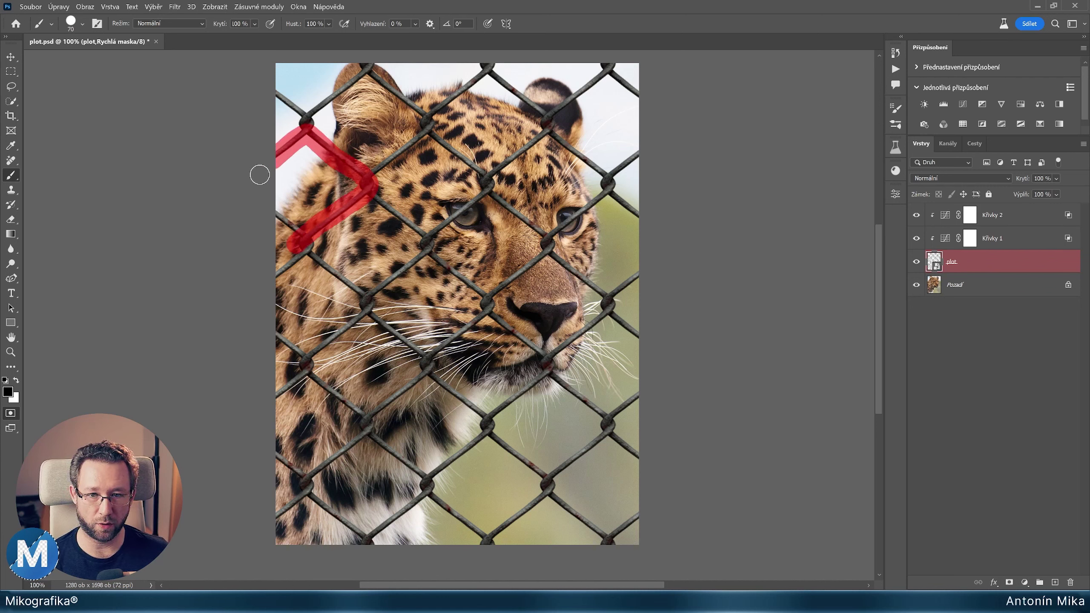
mouse_move(372, 172)
mouse_down()
mouse_move(506, 159)
mouse_move(554, 119)
mouse_move(485, 61)
mouse_move(367, 79)
mouse_move(303, 125)
mouse_move(277, 84)
mouse_up()
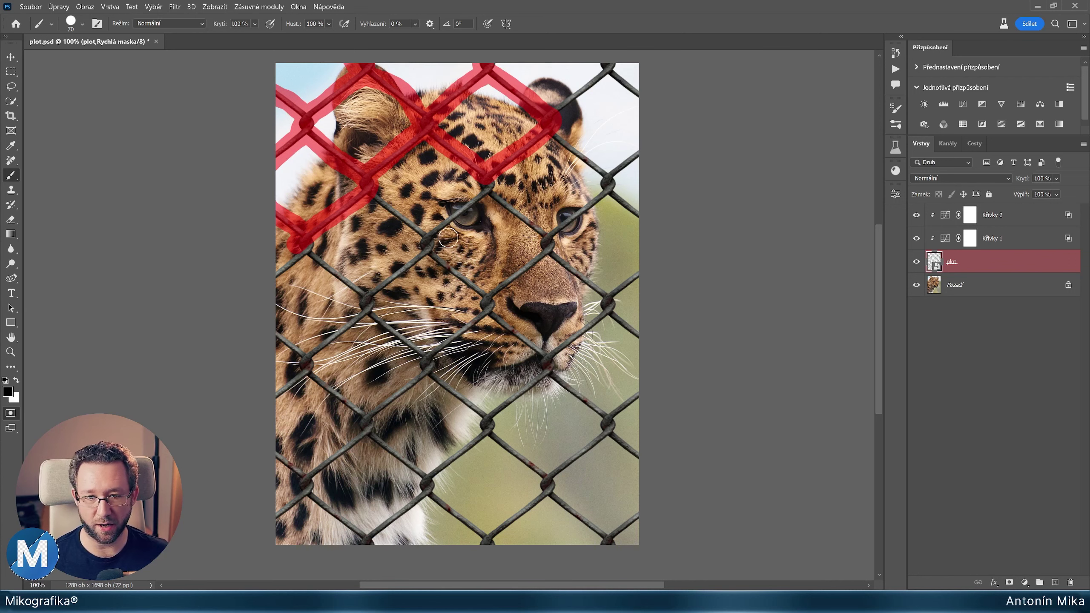
key(q)
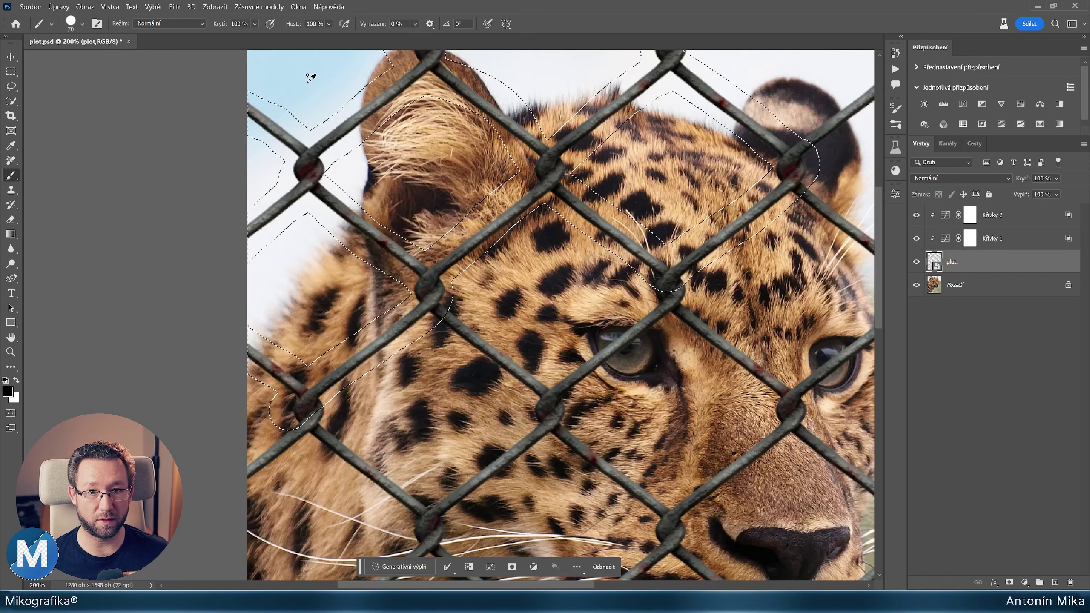
Inspect the hand-painted wire selection up close, then deselect it with Ctrl+D.
scroll(311, 74, up, 1)
drag(422, 143, 369, 169)
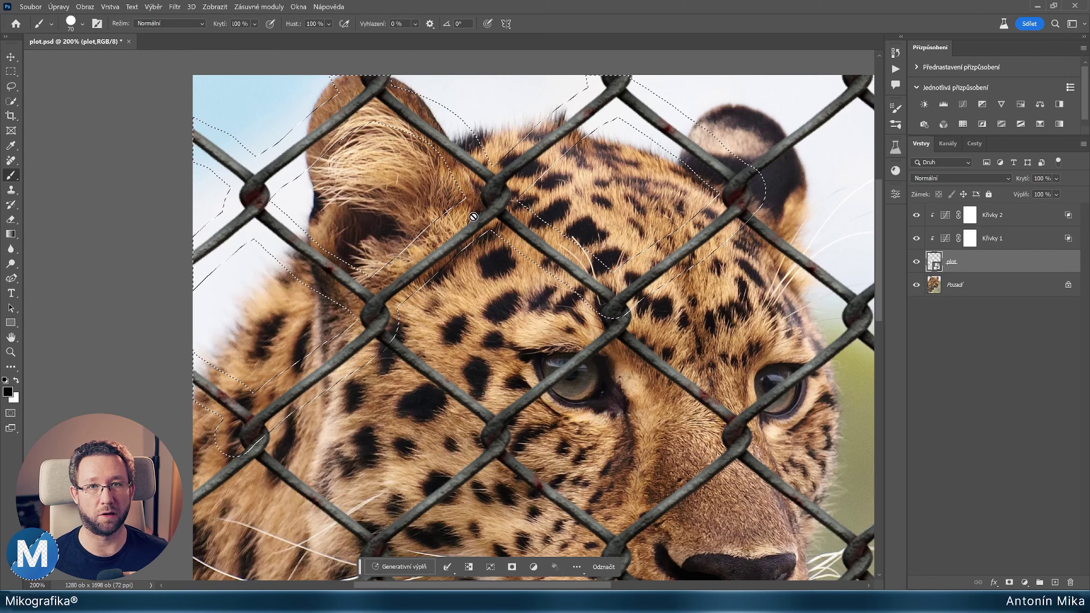
scroll(420, 221, down, 1)
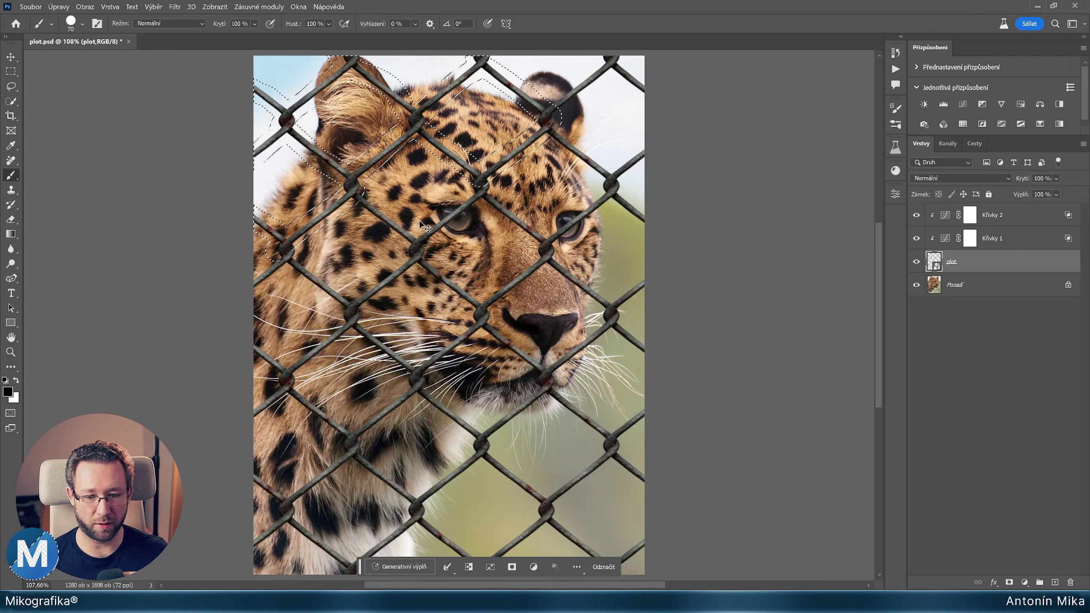
drag(420, 221, 430, 224)
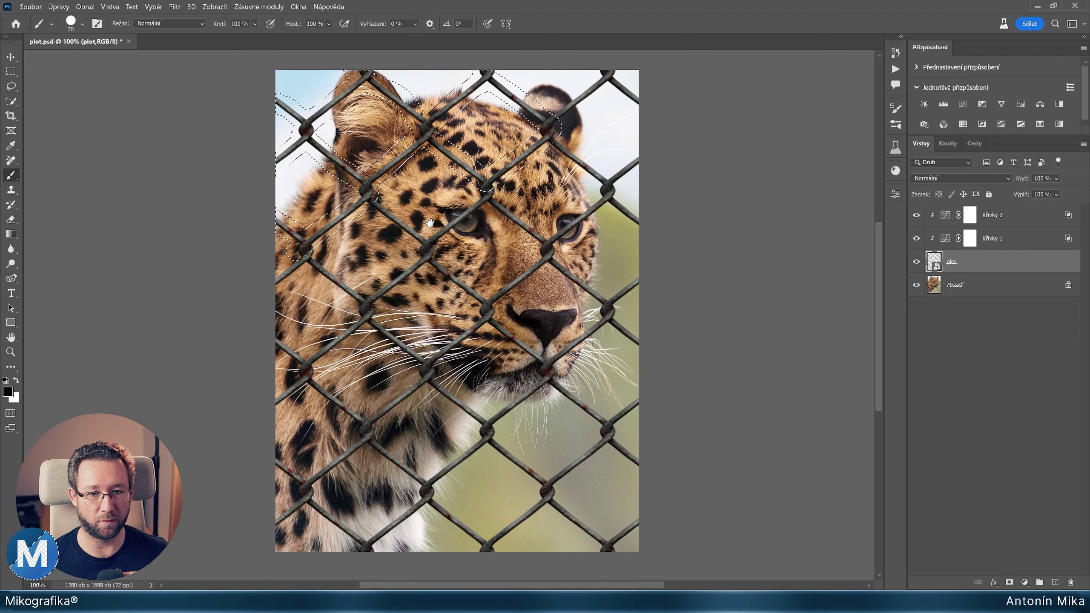
key(ctrl+d)
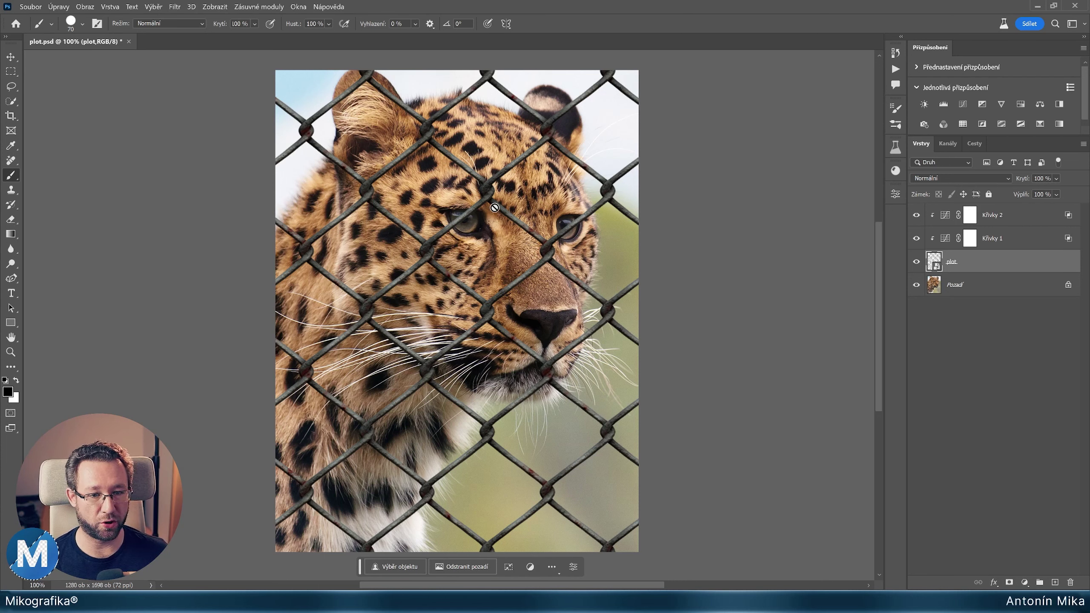
Load the whole chain-link fence as a selection from the plot layer thumbnail.
ctrl+click(935, 265)
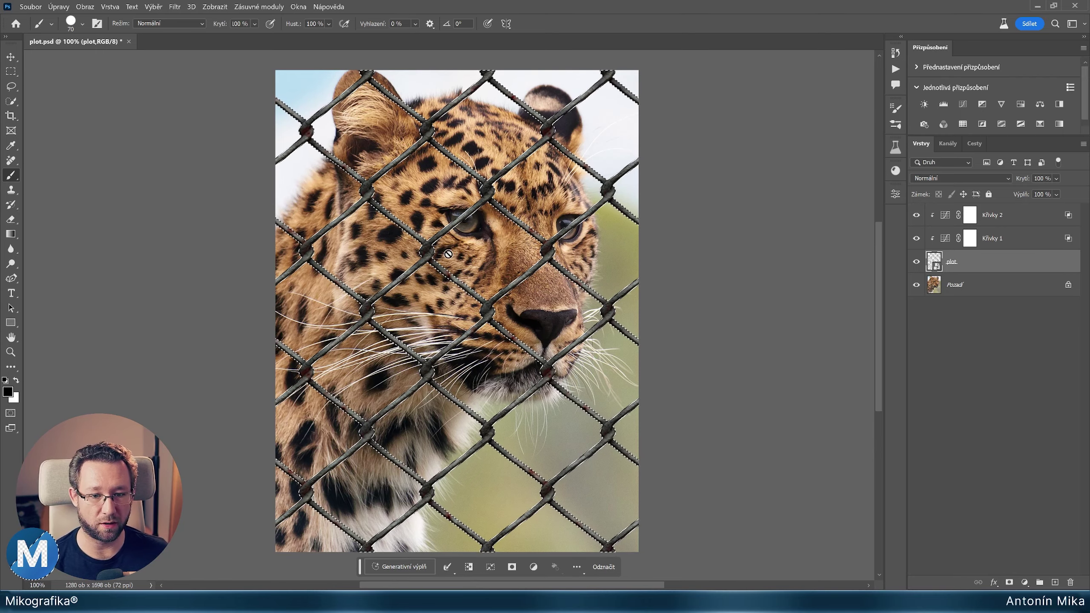
scroll(448, 255, up, 2)
scroll(462, 273, up, 2)
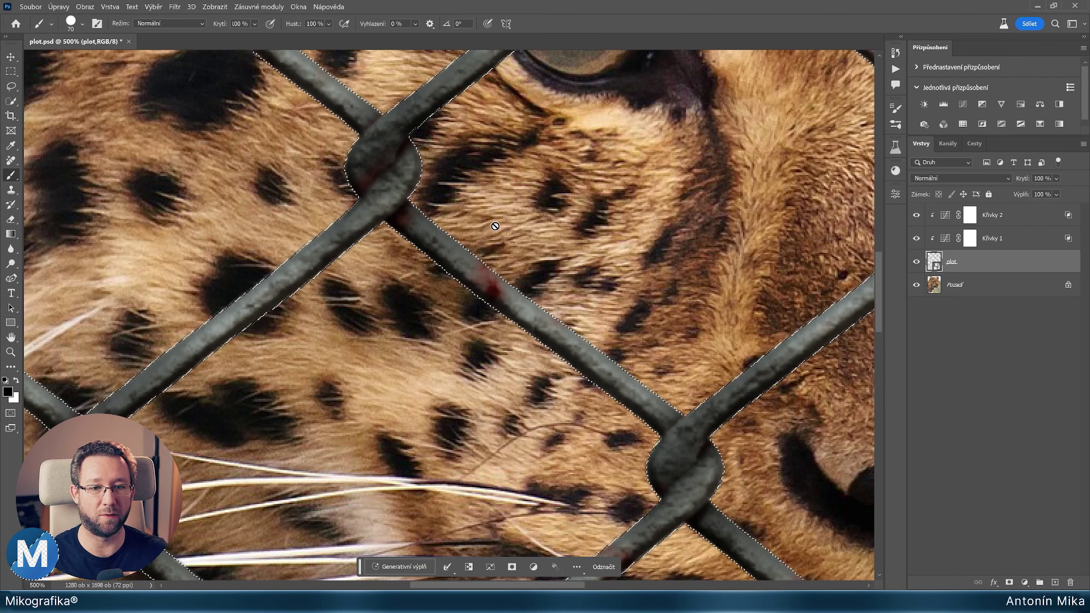
key(ctrl+1)
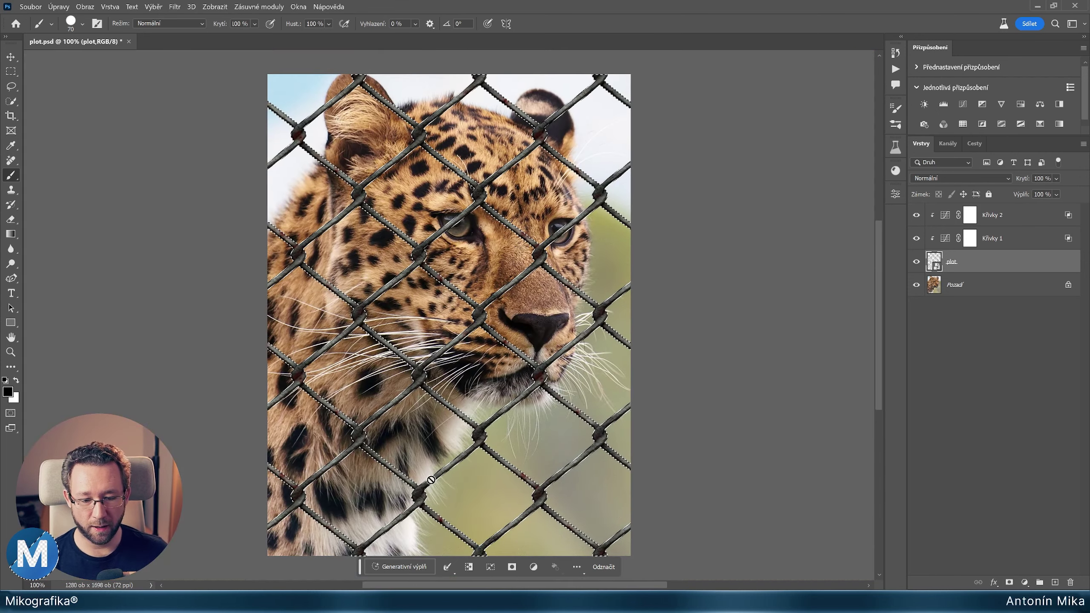
Expand the fence selection slightly beyond the wires and check it up close.
click(451, 570)
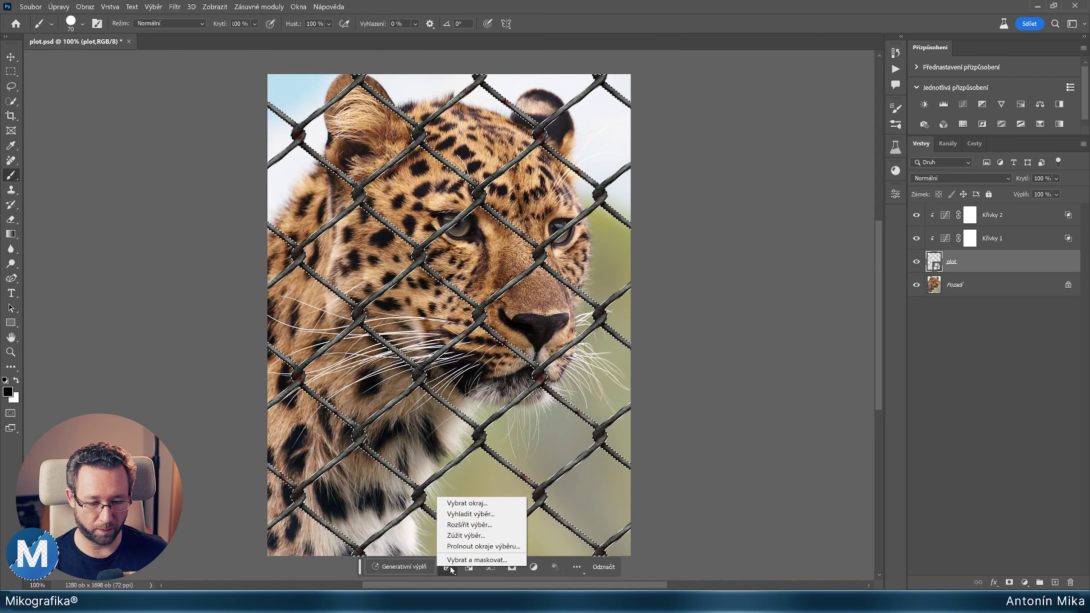
click(493, 528)
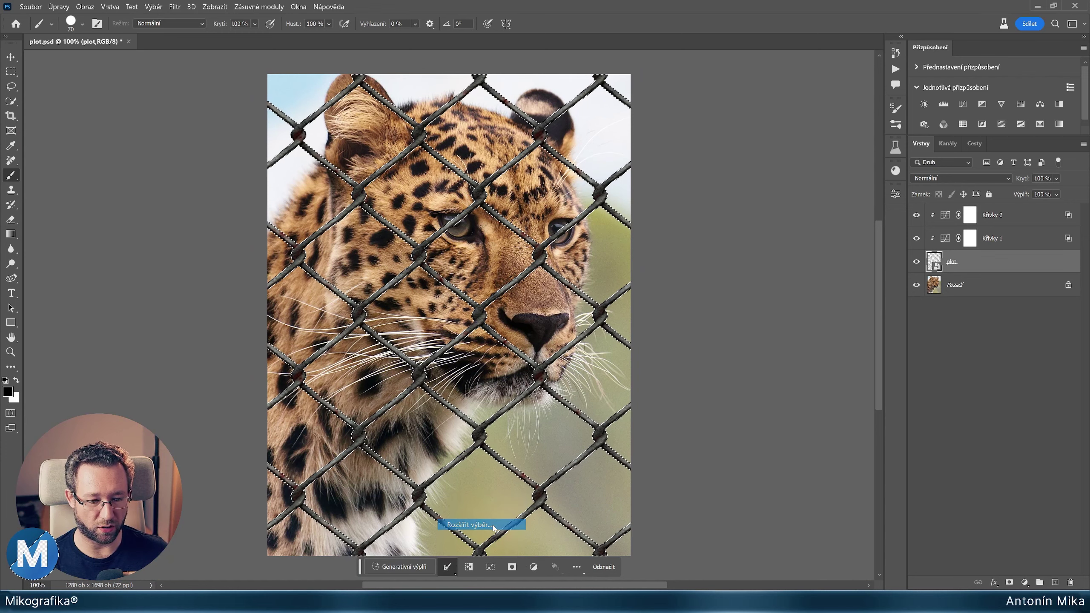
click(624, 196)
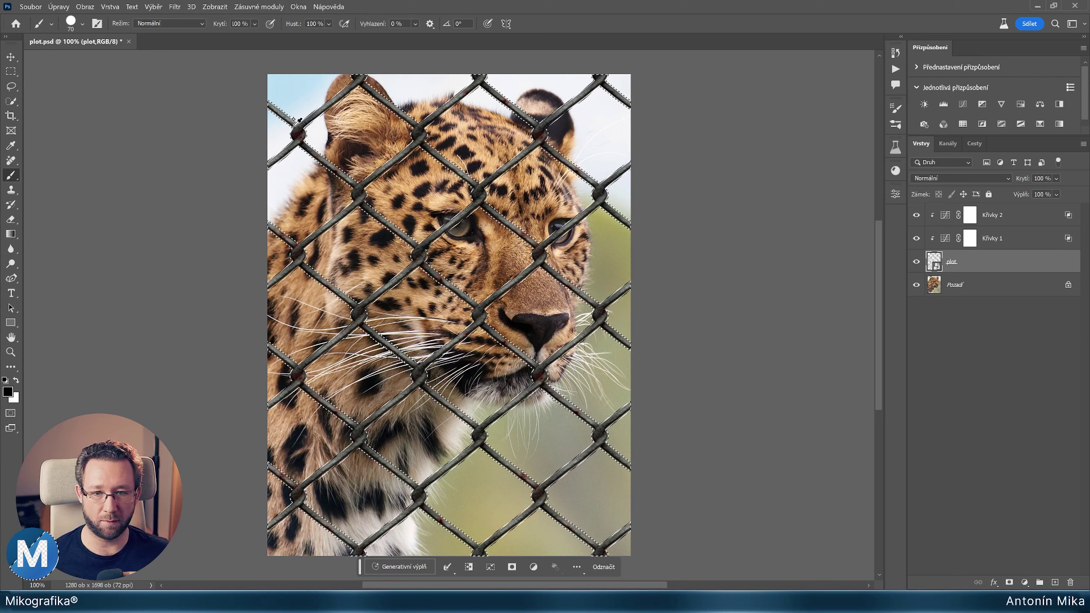
scroll(299, 121, up, 2)
scroll(299, 120, up, 1)
drag(303, 122, 373, 196)
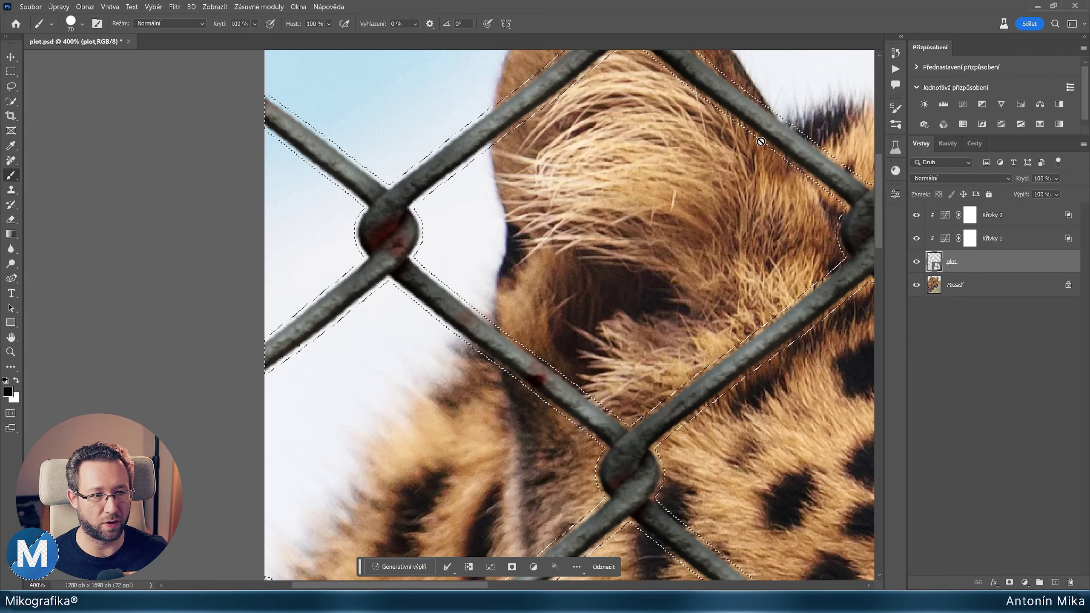
scroll(425, 219, down, 2)
scroll(425, 219, down, 1)
scroll(425, 218, down, 1)
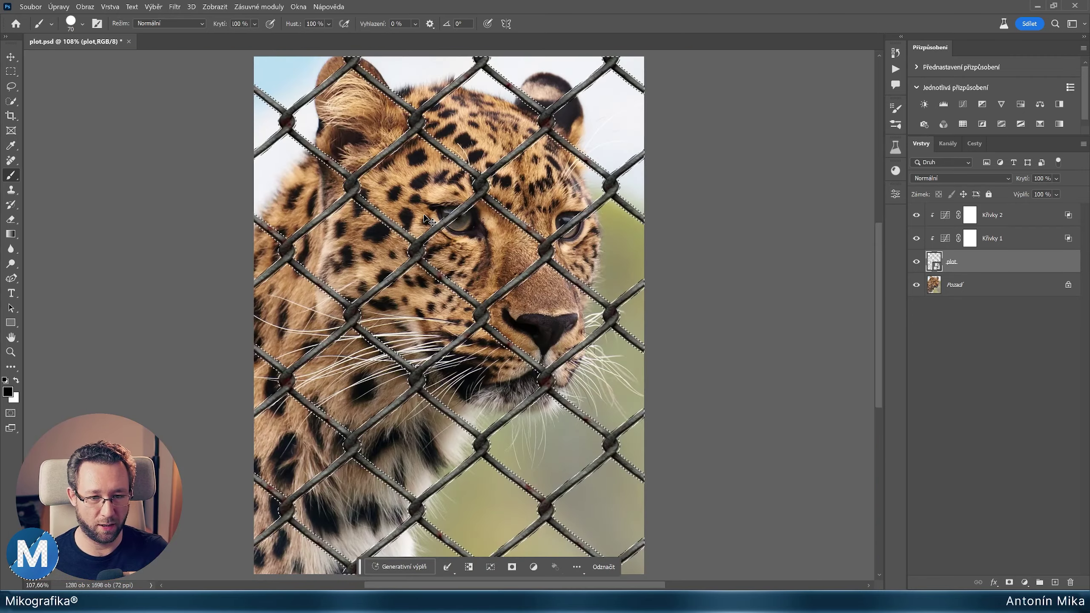
scroll(425, 219, down, 1)
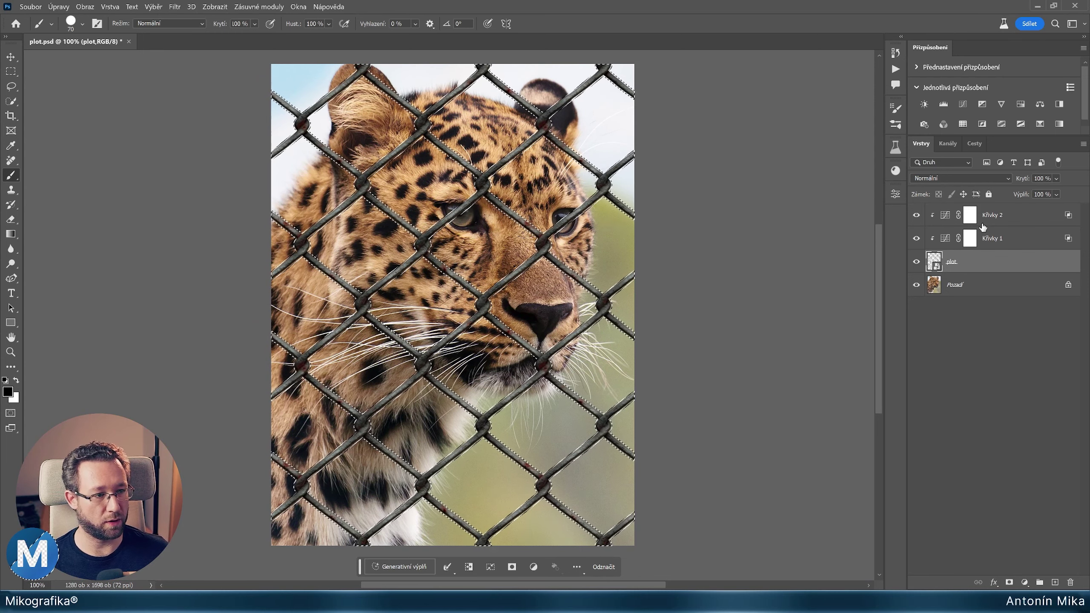
Add an empty layer above Křivky 2 and run Generative Fill on the fence with an empty prompt.
click(1004, 214)
key(x)
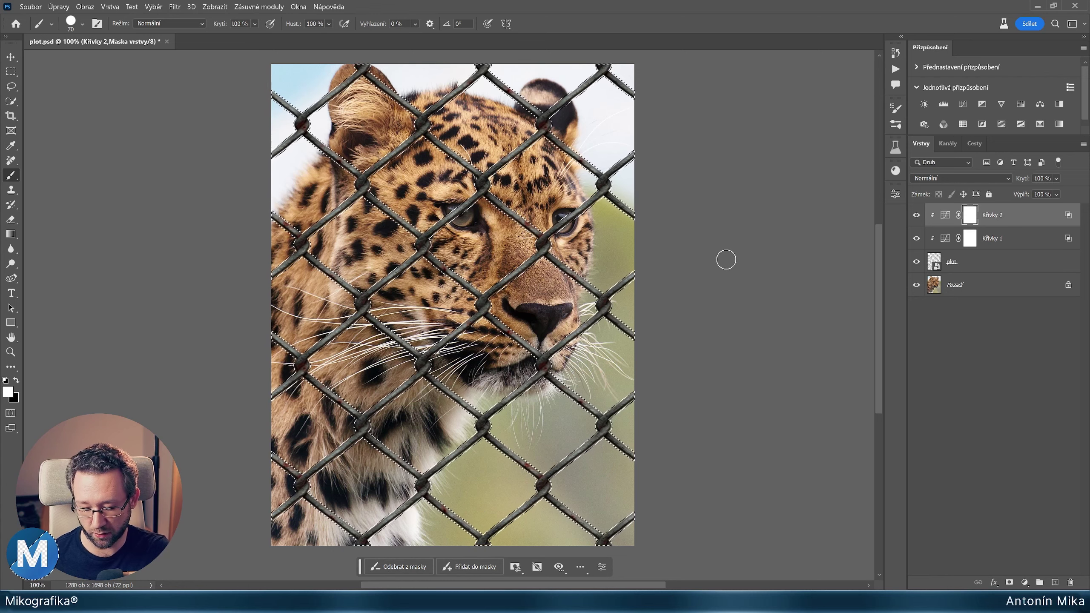
key(ctrl+shift+alt+n)
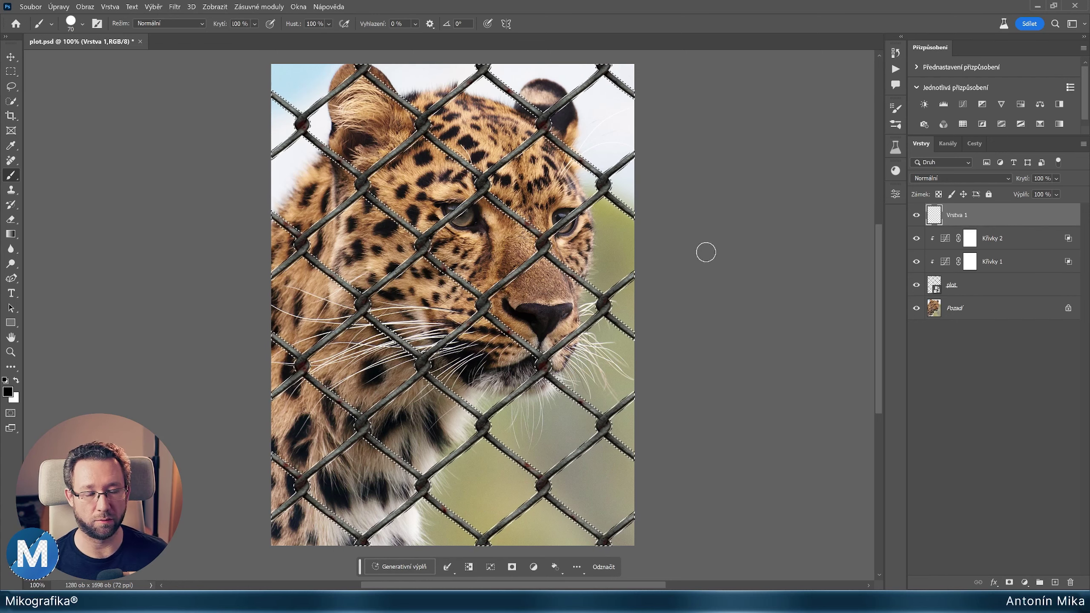
click(405, 567)
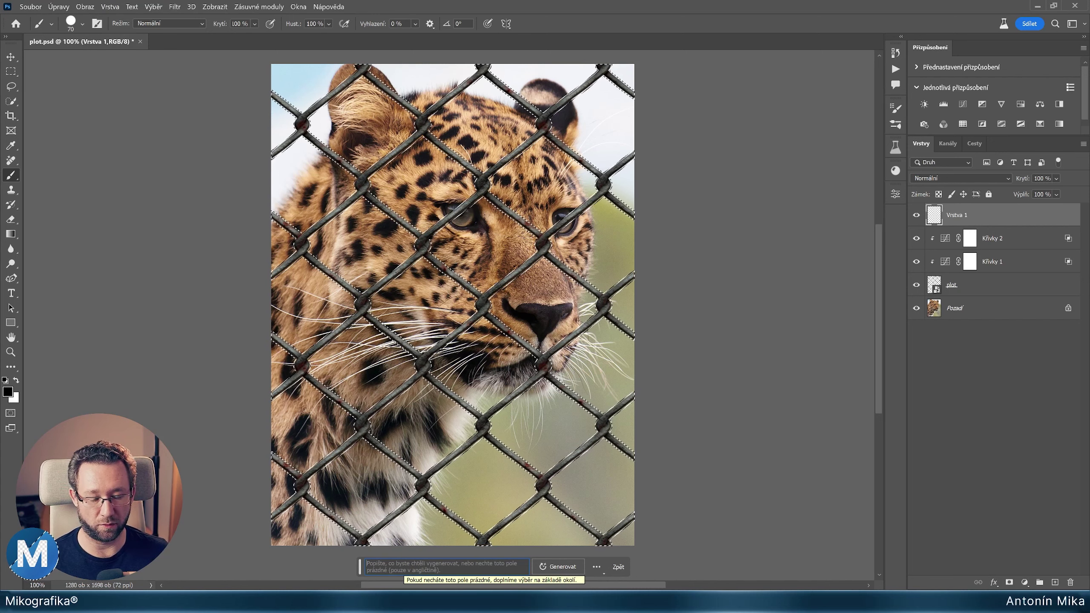
click(557, 567)
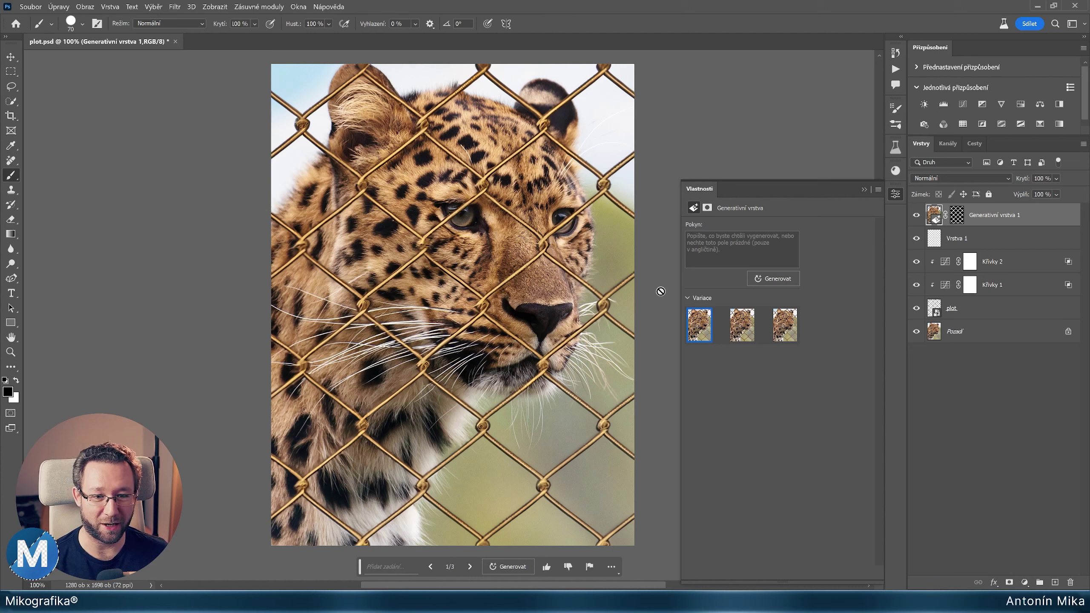
Preview all three generated variations and settle on the first.
click(742, 329)
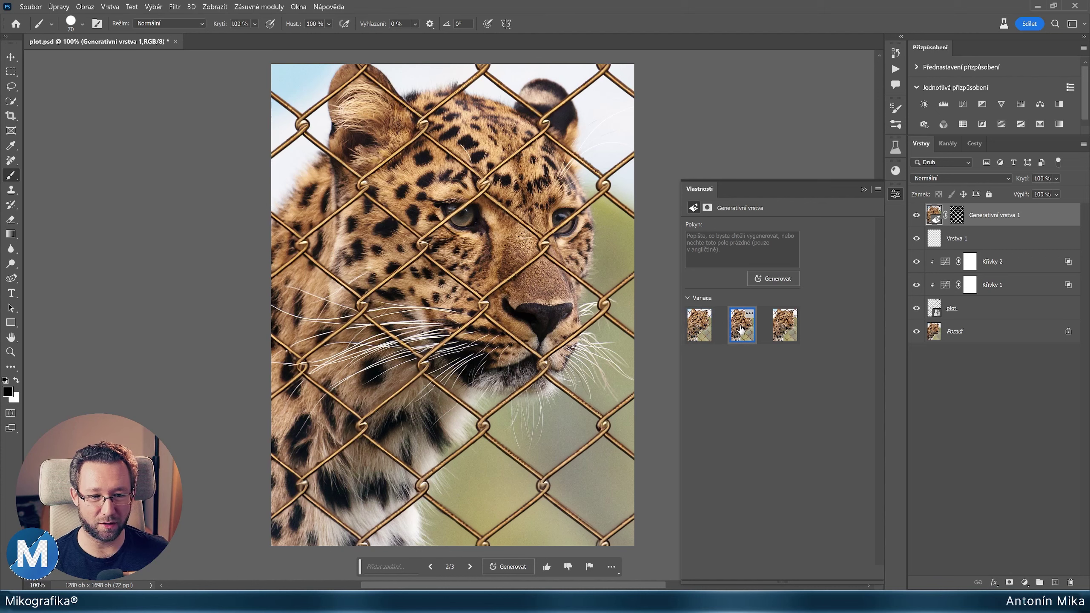
click(785, 333)
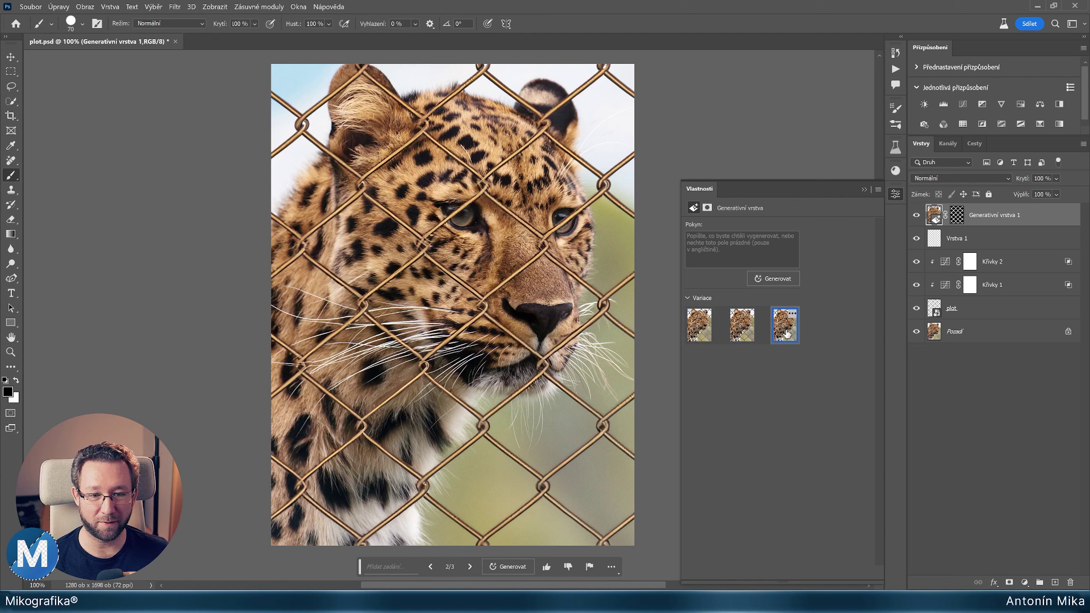
click(739, 334)
click(700, 336)
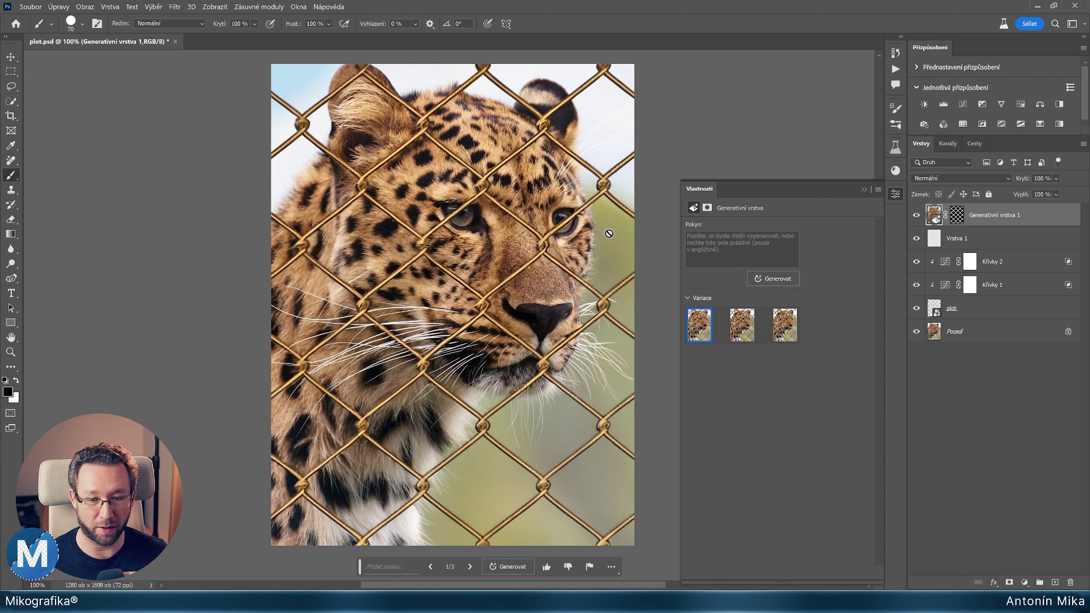
Close Properties and hide the generative, fence and curves layers above Pozadí.
click(864, 190)
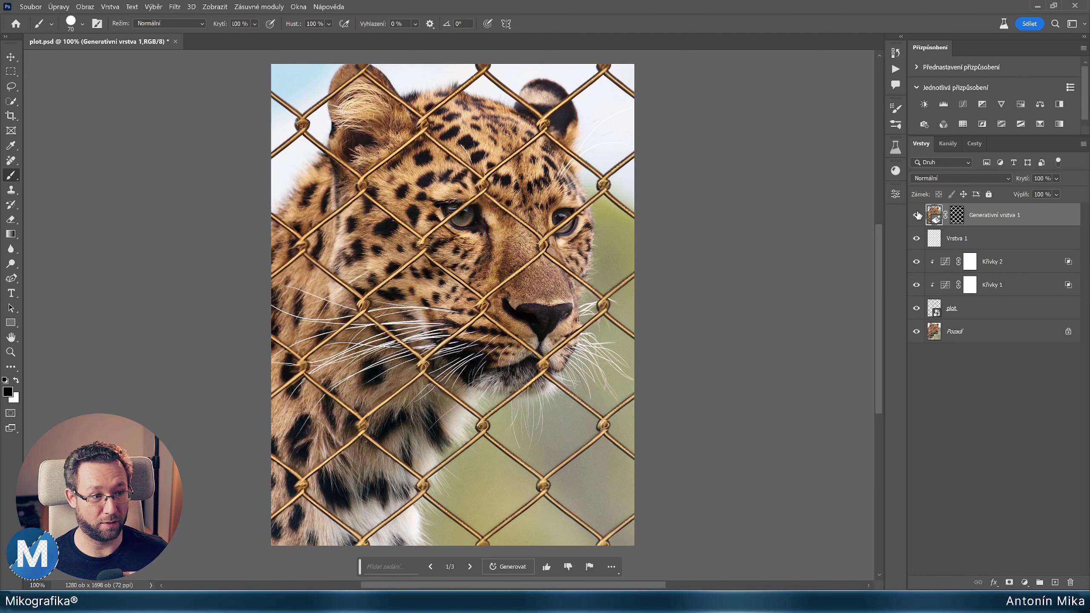
click(917, 216)
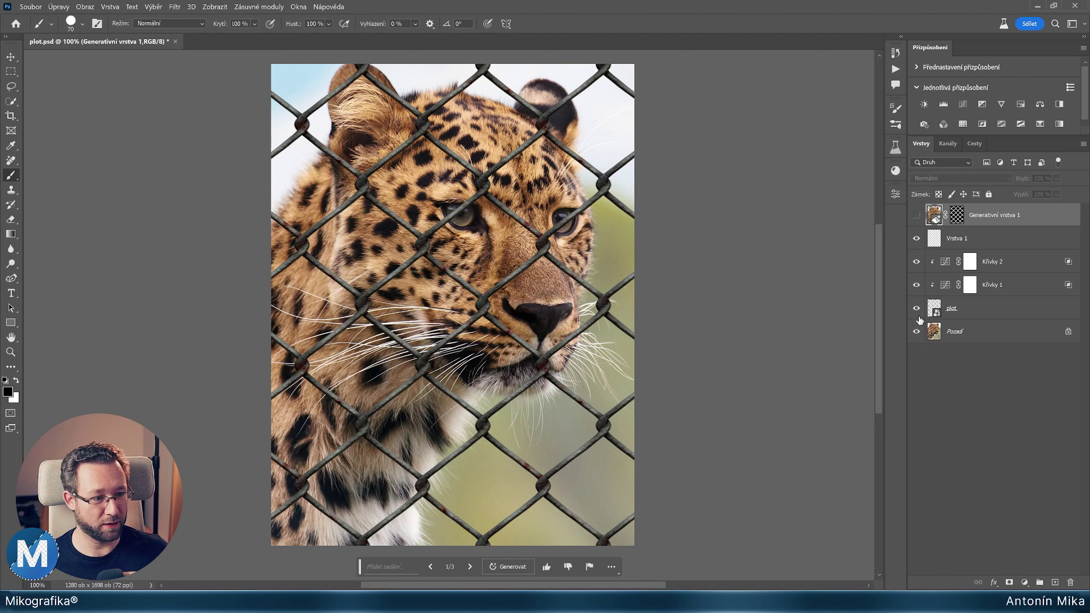
drag(917, 308, 917, 238)
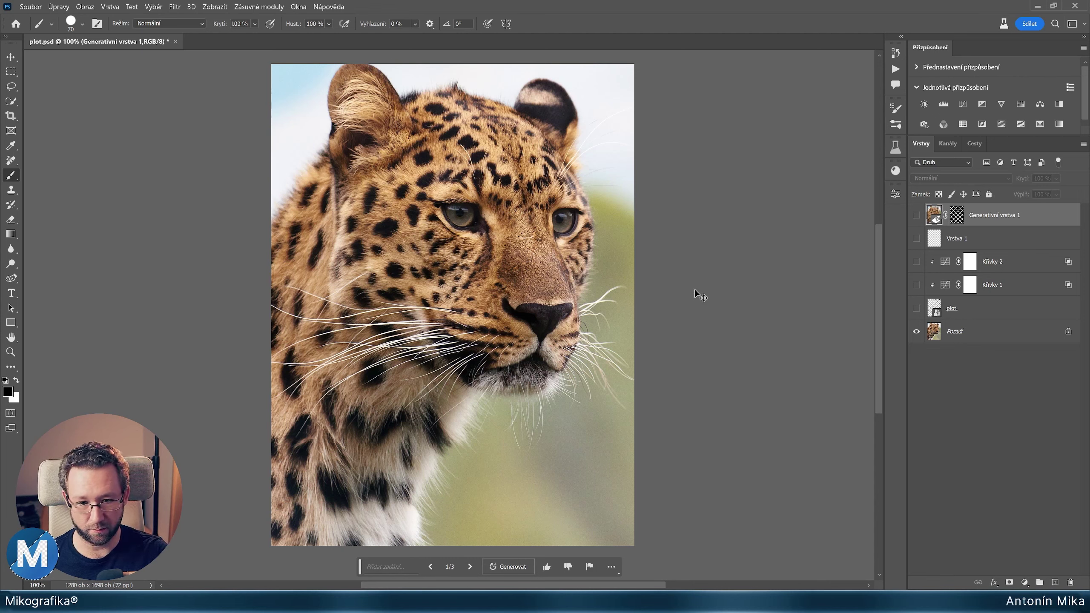
Reload the fence selection, generate a second fill, and compare its three variations, keeping the first.
key(ctrl+shift+d)
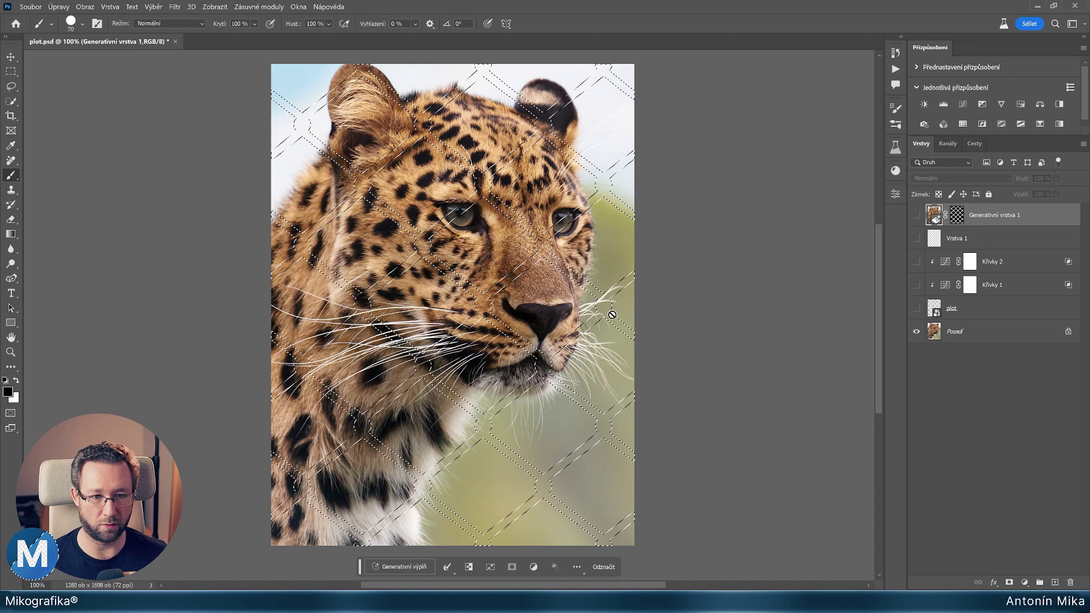
click(393, 568)
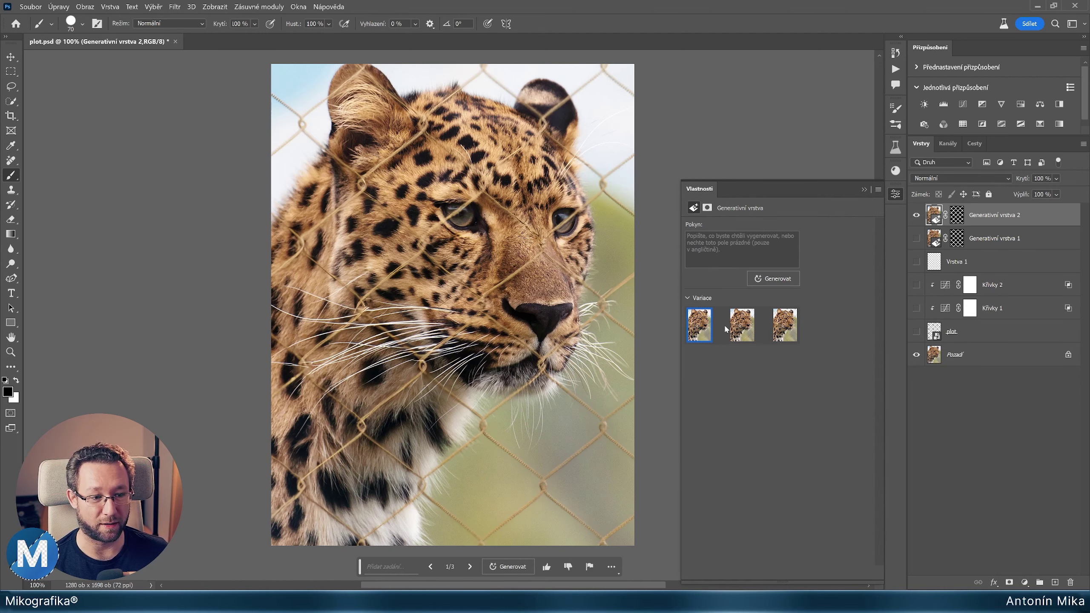
click(744, 336)
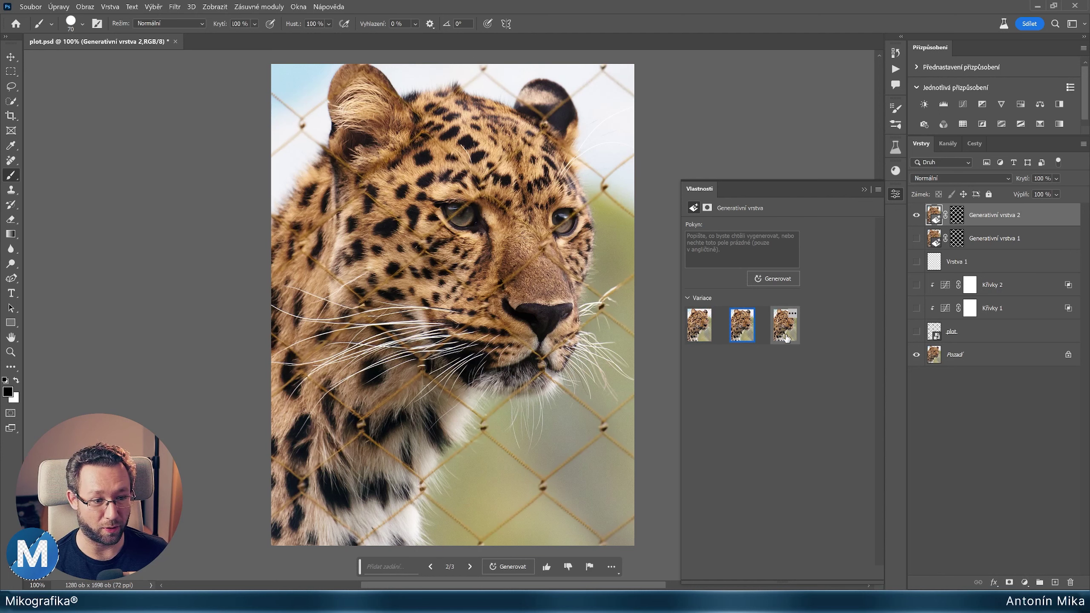
click(786, 338)
click(743, 338)
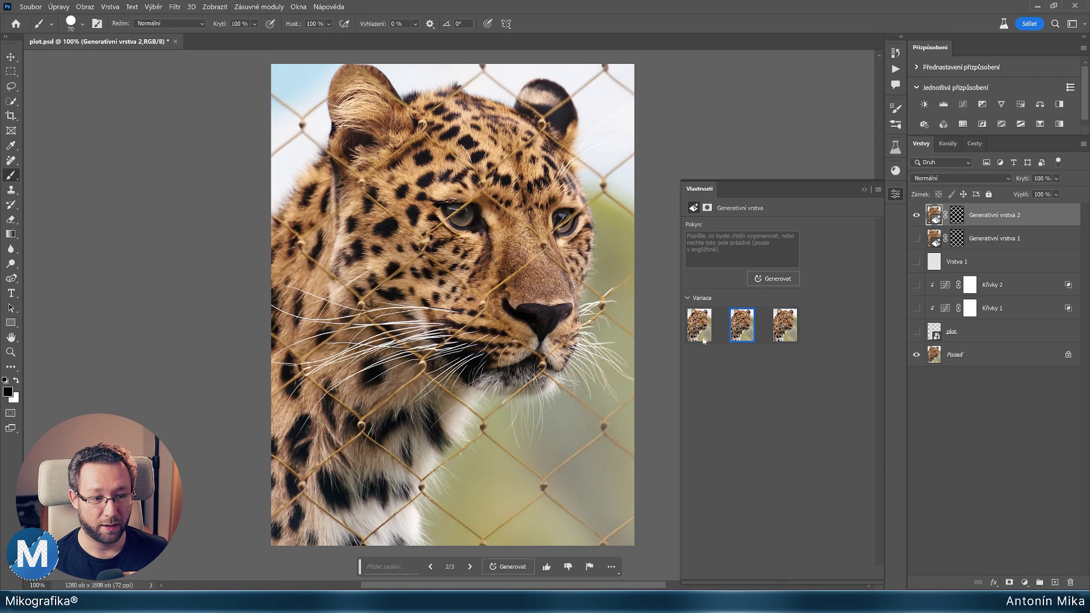
click(697, 338)
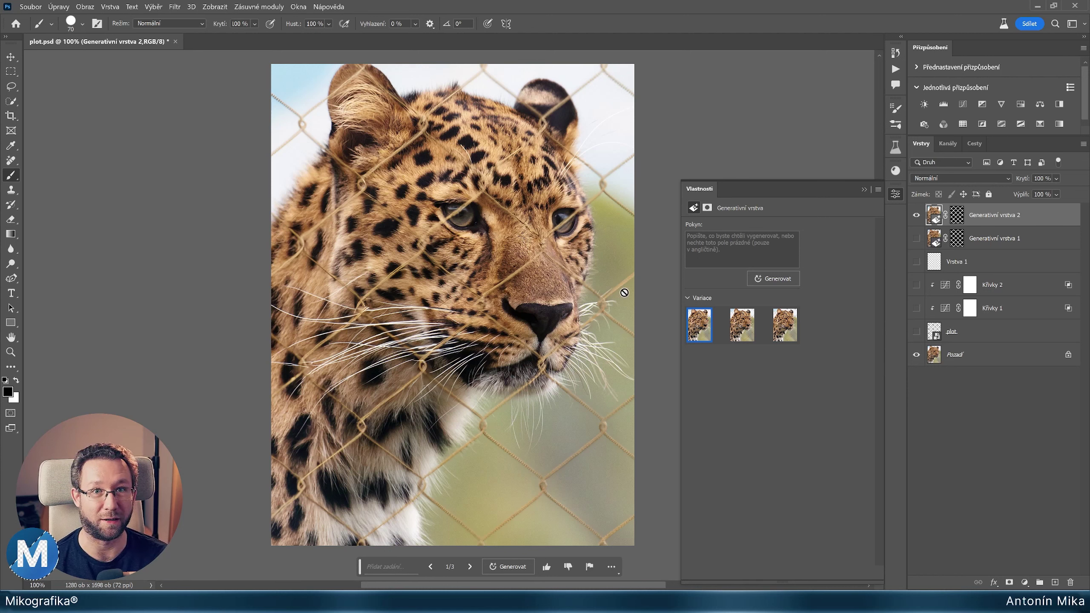
Show plot, Křivky 1 and Křivky 2 again and delete both Generativní vrstva layers.
click(743, 252)
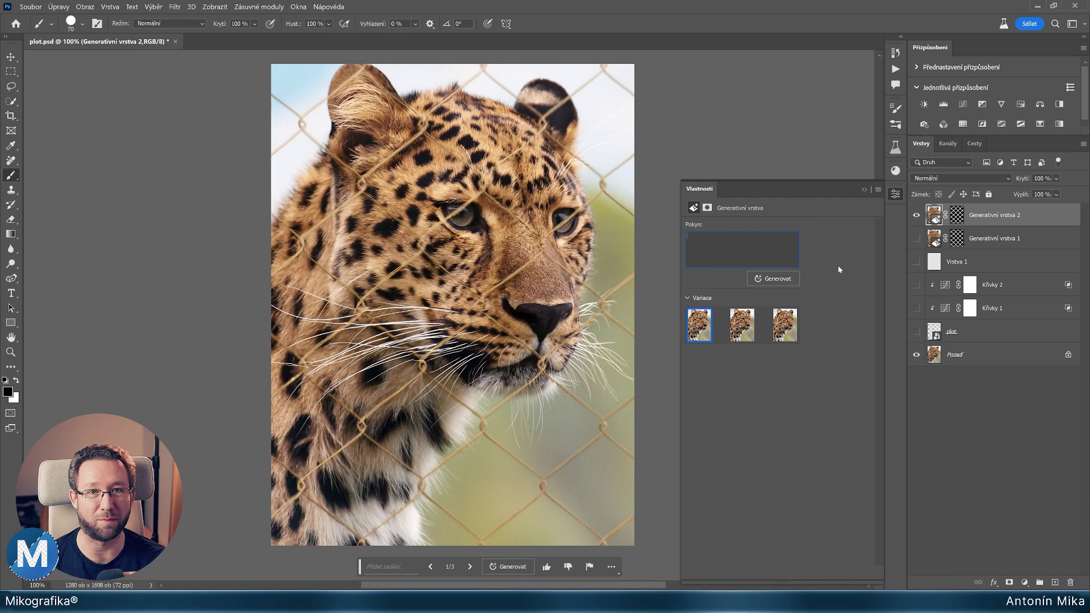
click(896, 193)
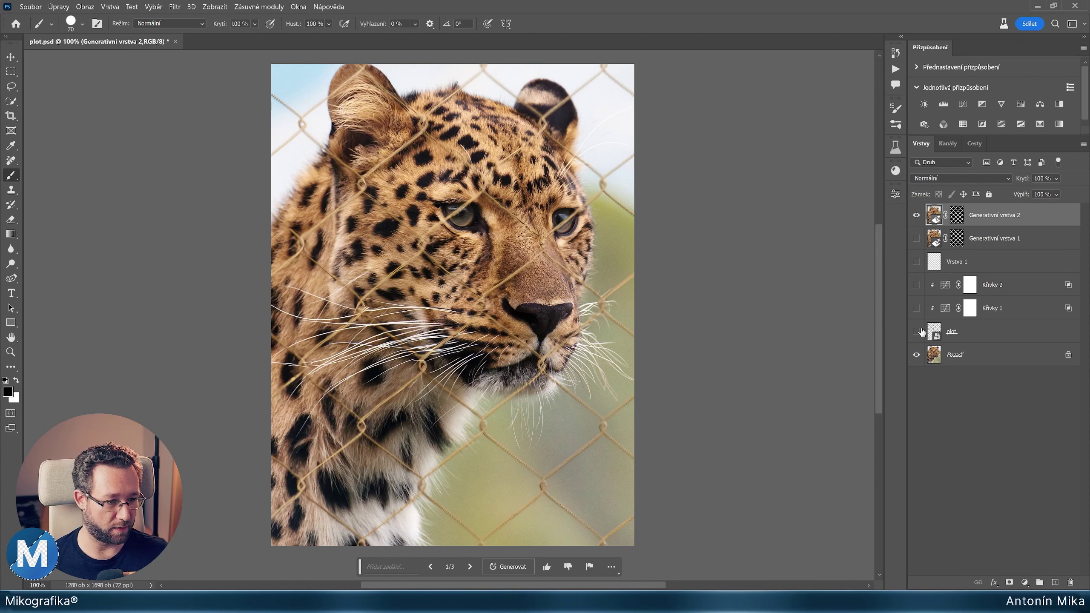
click(917, 331)
click(916, 308)
click(916, 285)
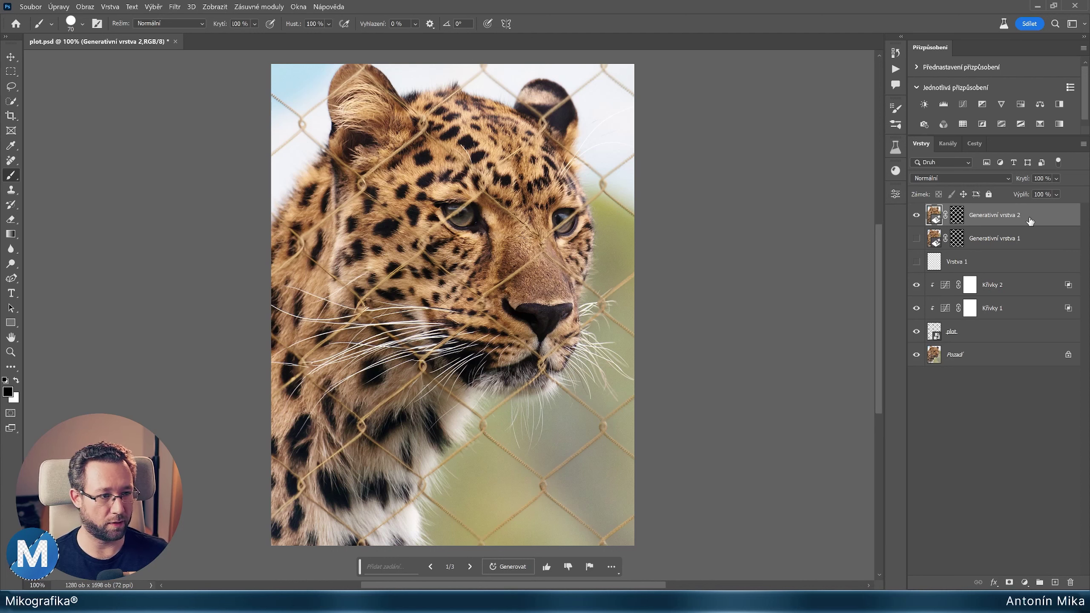
key(Delete)
key(Delete)
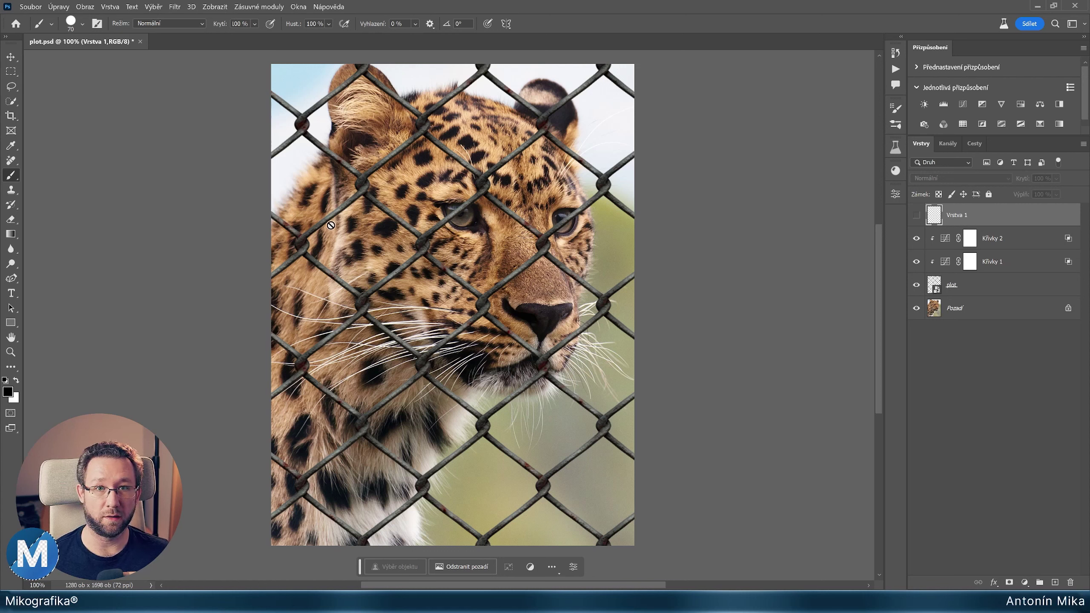
Choose Nástroj Odebrat (Remove tool) from the healing tools flyout.
click(11, 160)
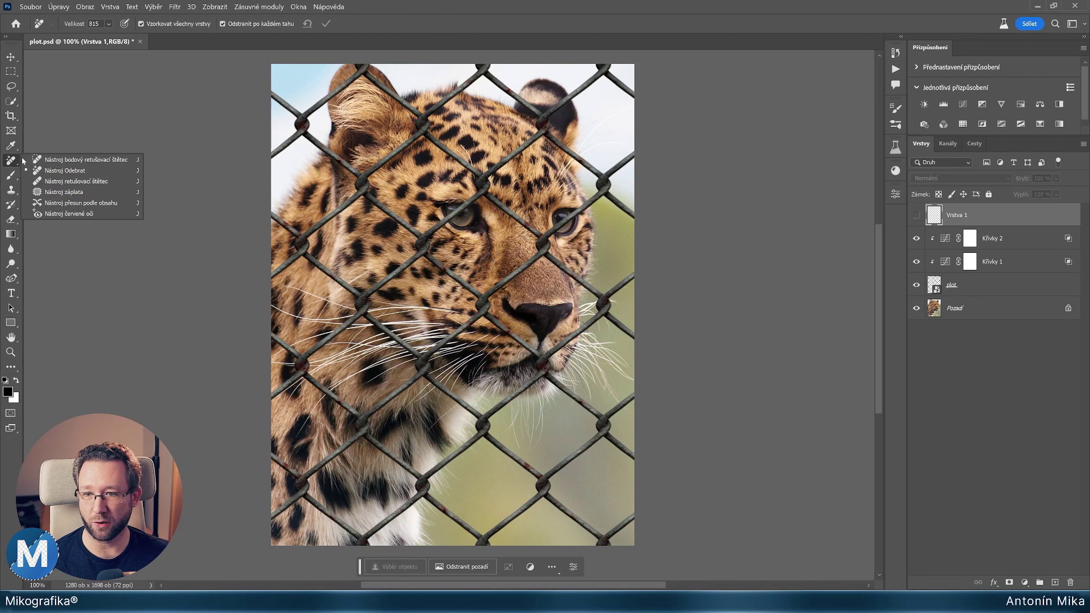
click(111, 174)
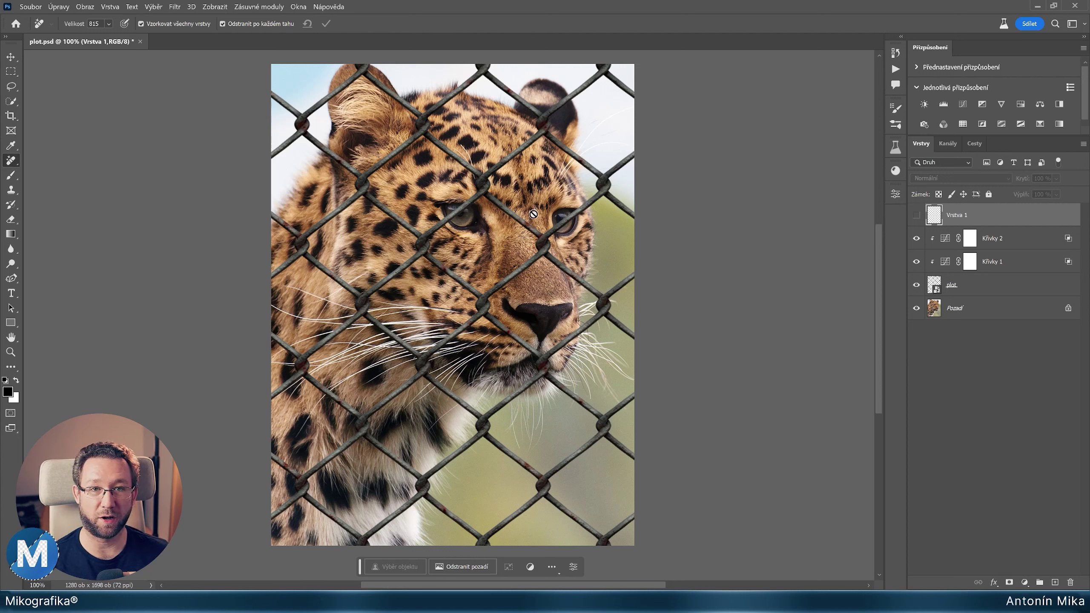
right_click(13, 161)
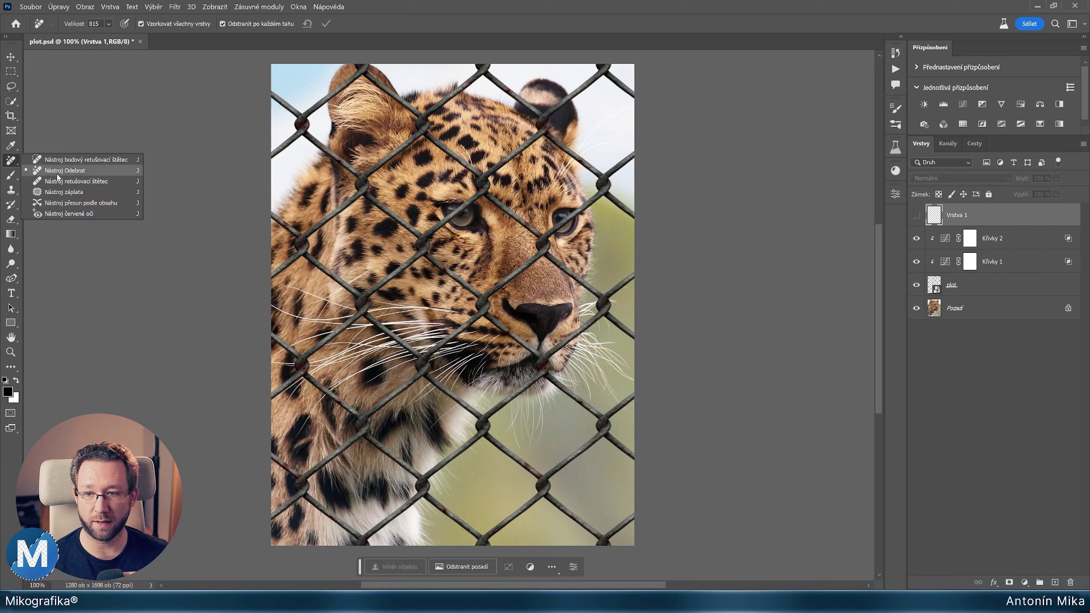
click(90, 170)
Show Vrstva 1, shrink the brush to 60 and load the fence wires as a selection.
click(916, 214)
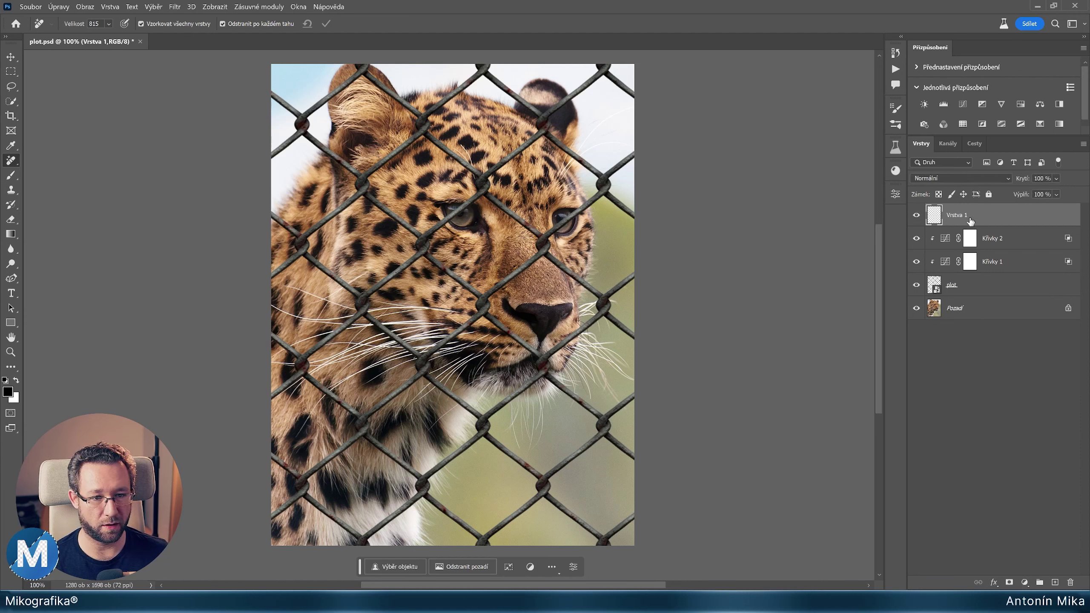
key(bracketleft)
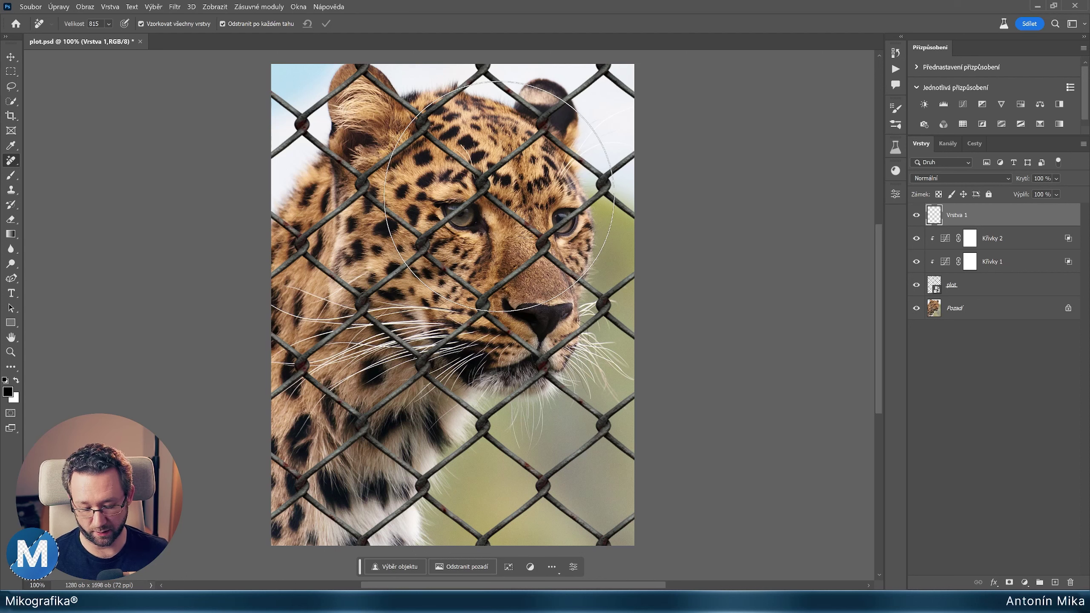
key(bracketleft)
key(bracketleft)
key(bracketleft)
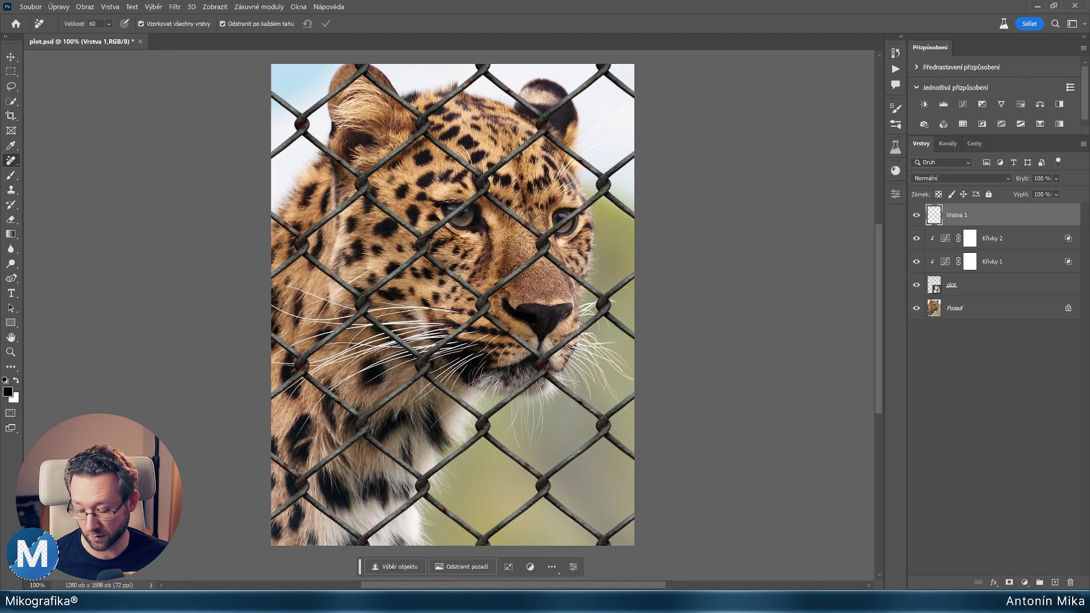
key(ctrl+shift+d)
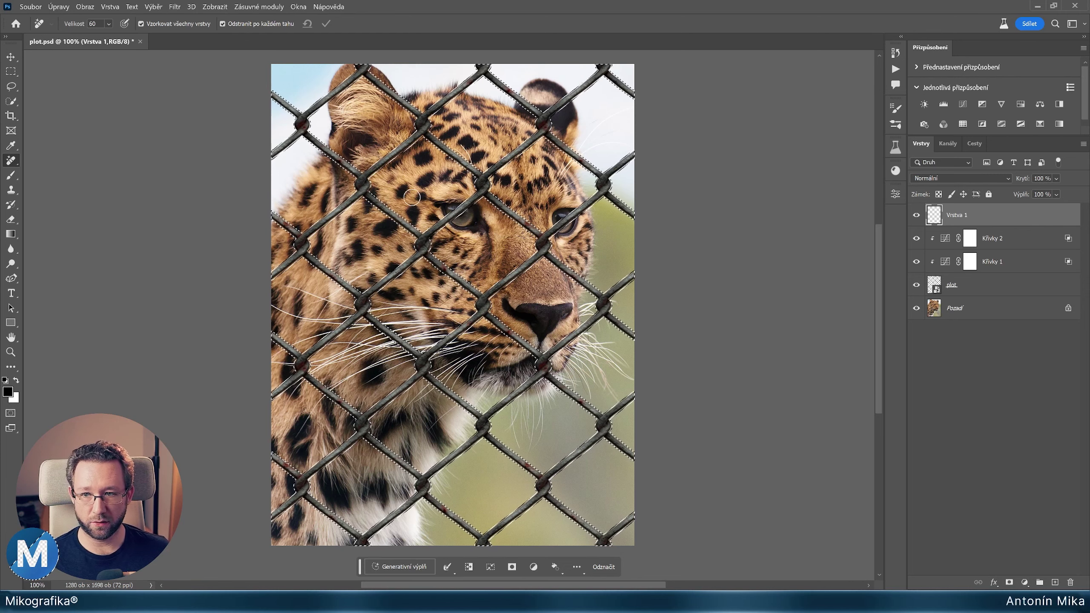
Enlarge the Remove brush to 600 and erase the entire fence mesh onto Vrstva 1.
key(bracketright)
key(bracketright)
key(bracketright)
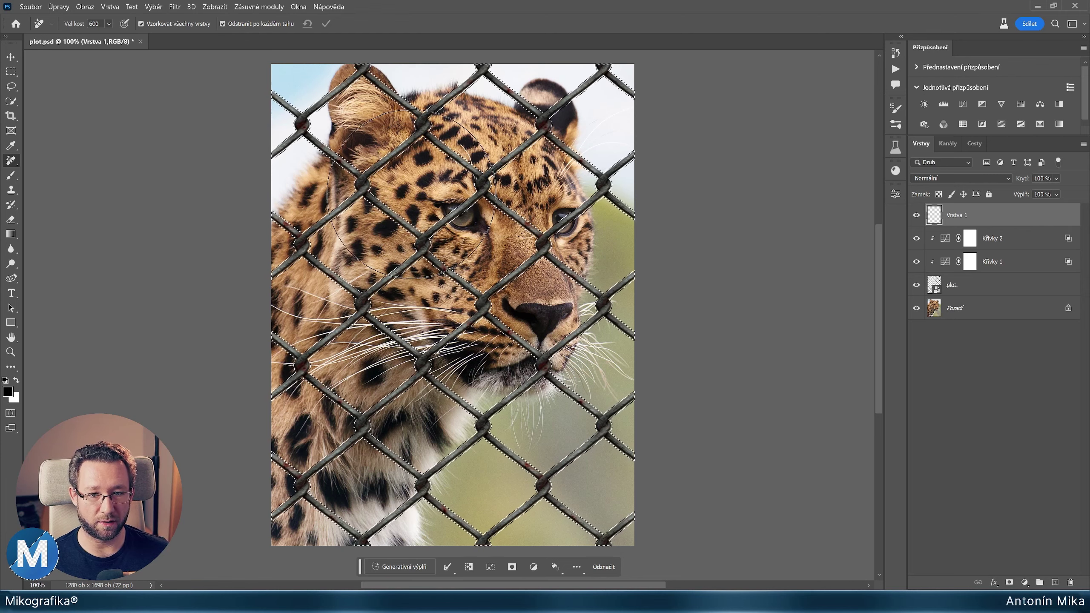
key(bracketright)
key(bracketright)
key(bracketright)
drag(498, 75, 232, 494)
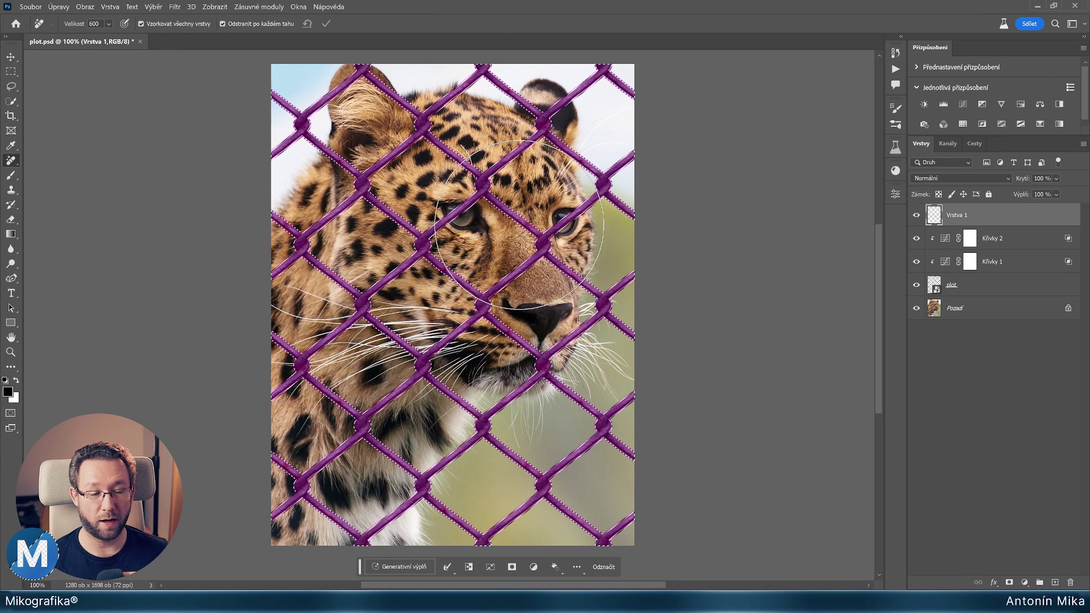
click(519, 224)
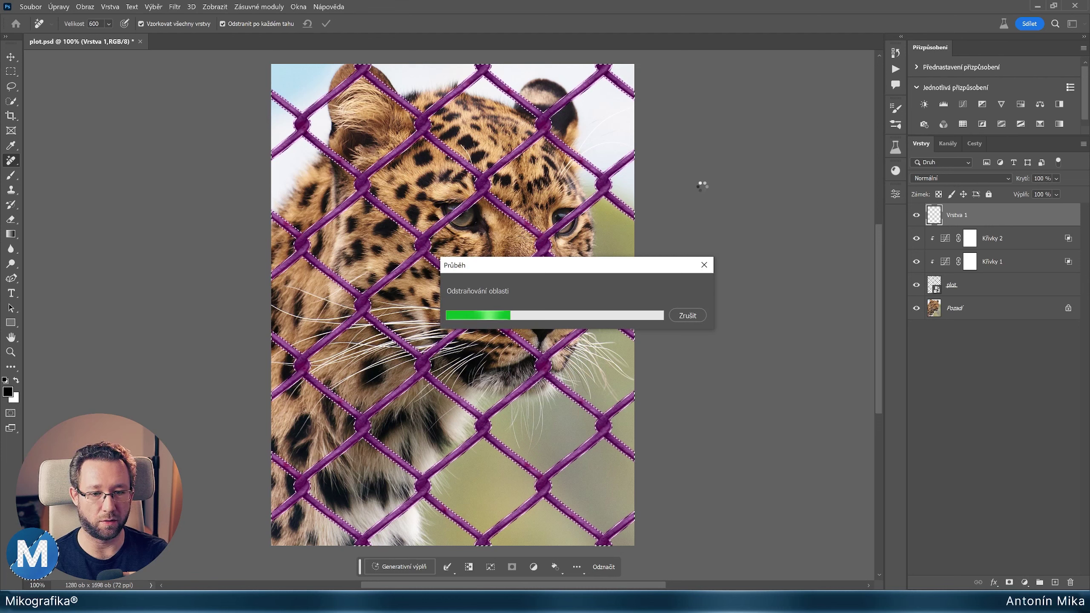
key(ctrl+space)
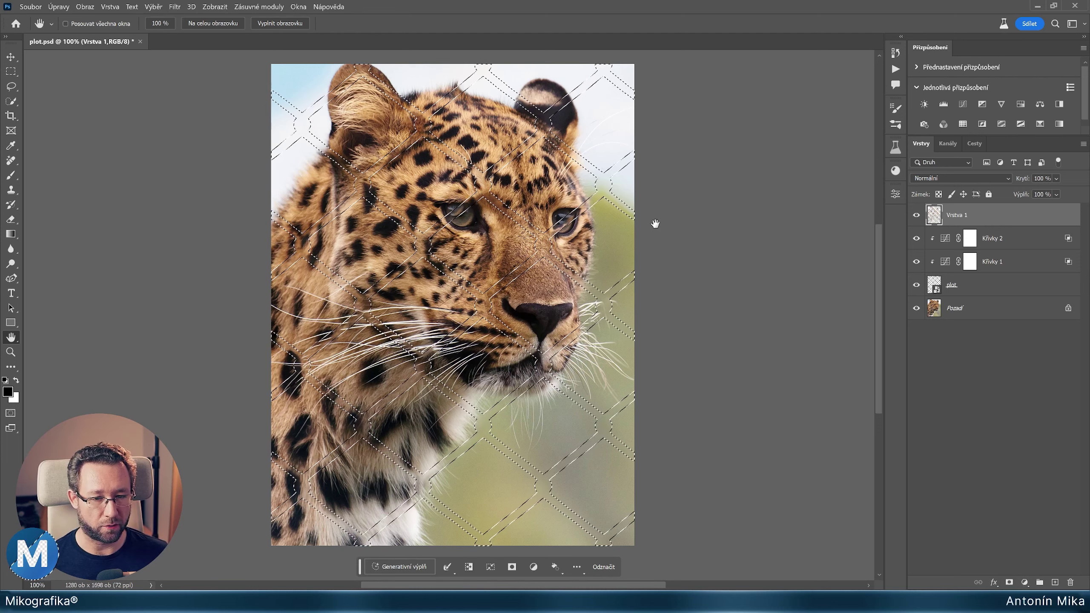
key(ctrl+d)
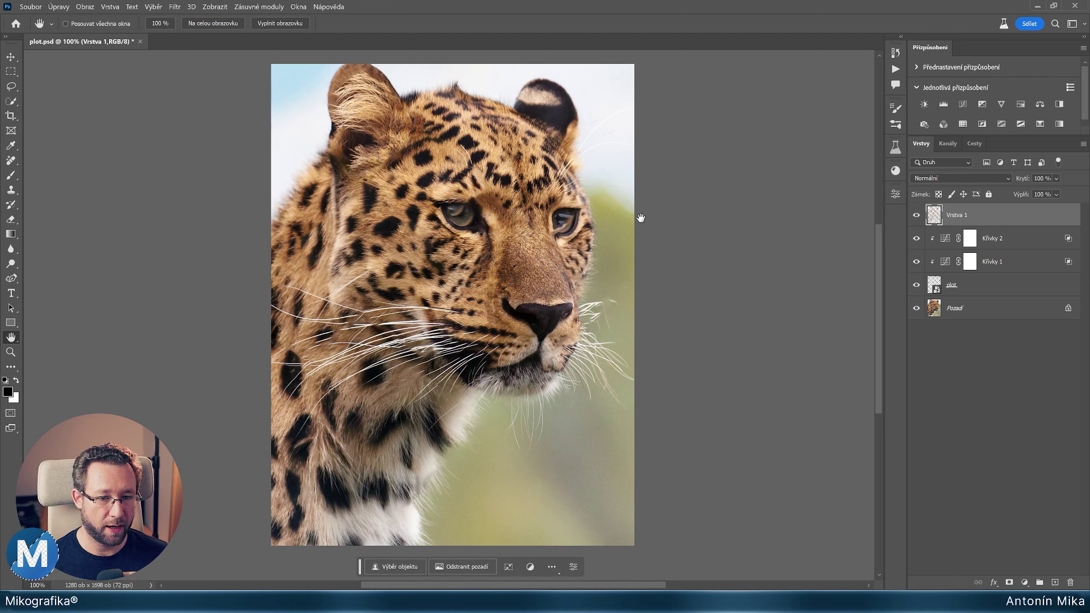
click(917, 215)
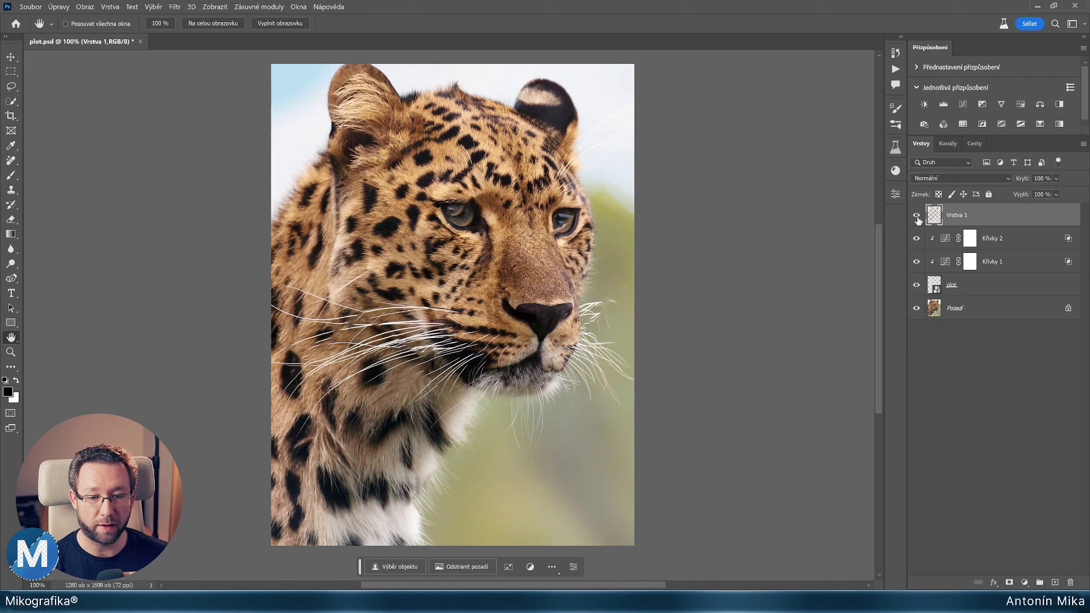
click(917, 215)
click(917, 216)
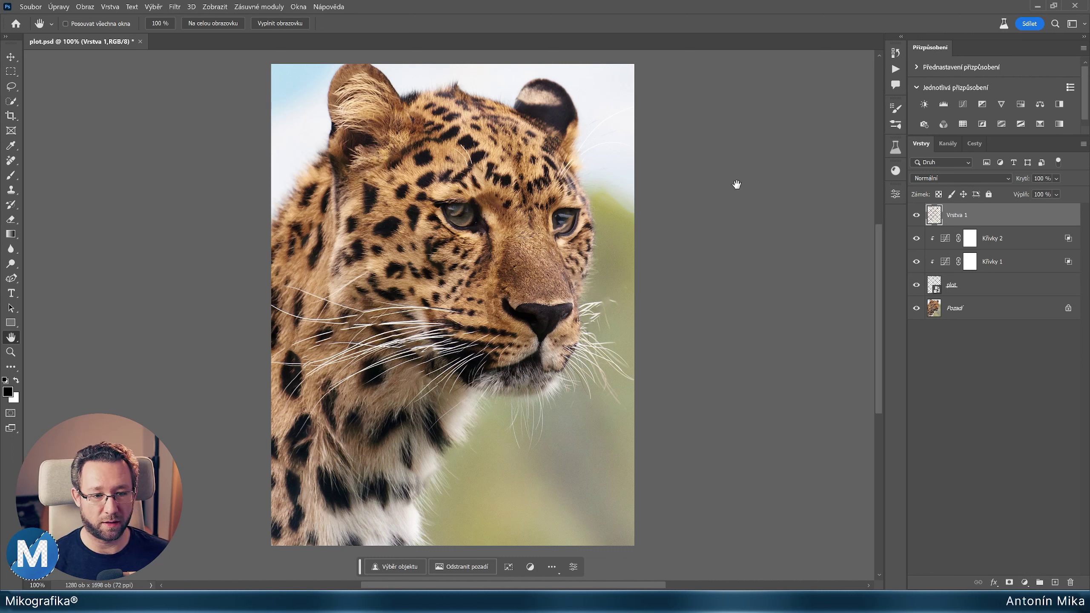
click(917, 218)
click(917, 218)
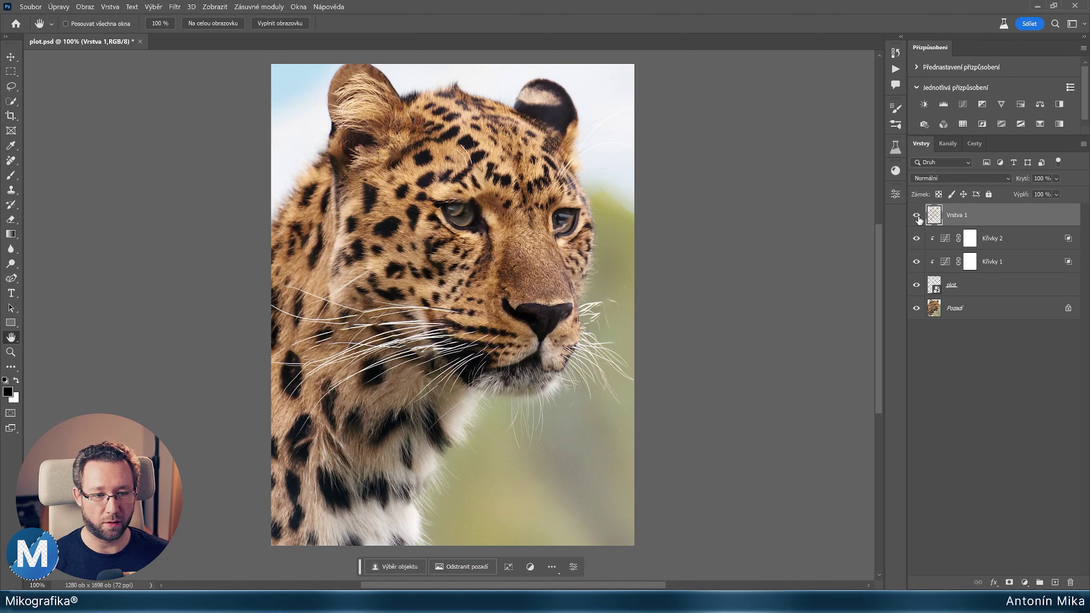
click(916, 216)
scroll(513, 205, up, 1)
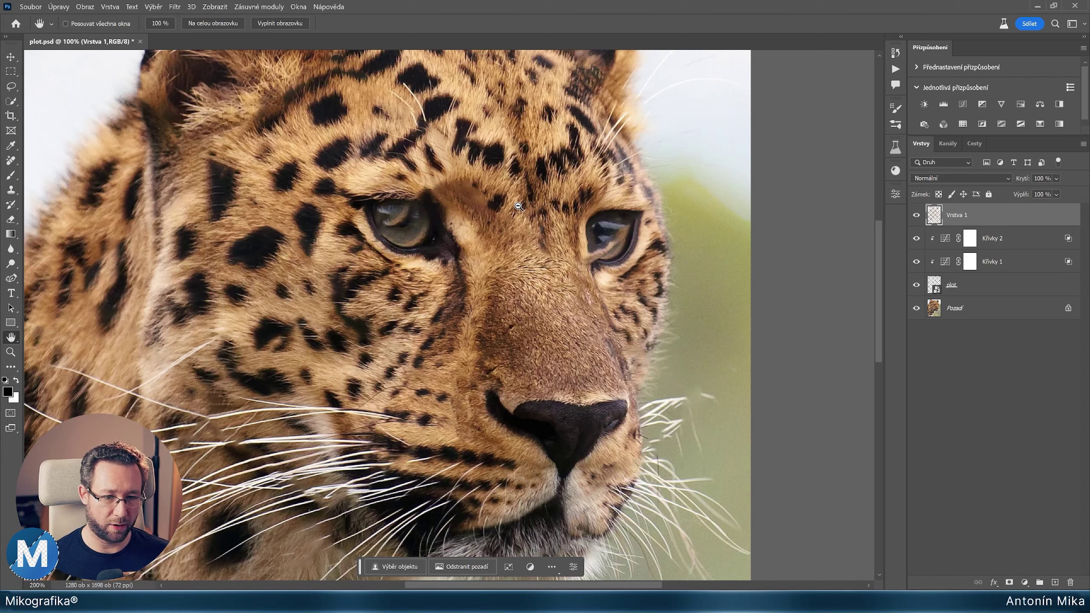
click(917, 215)
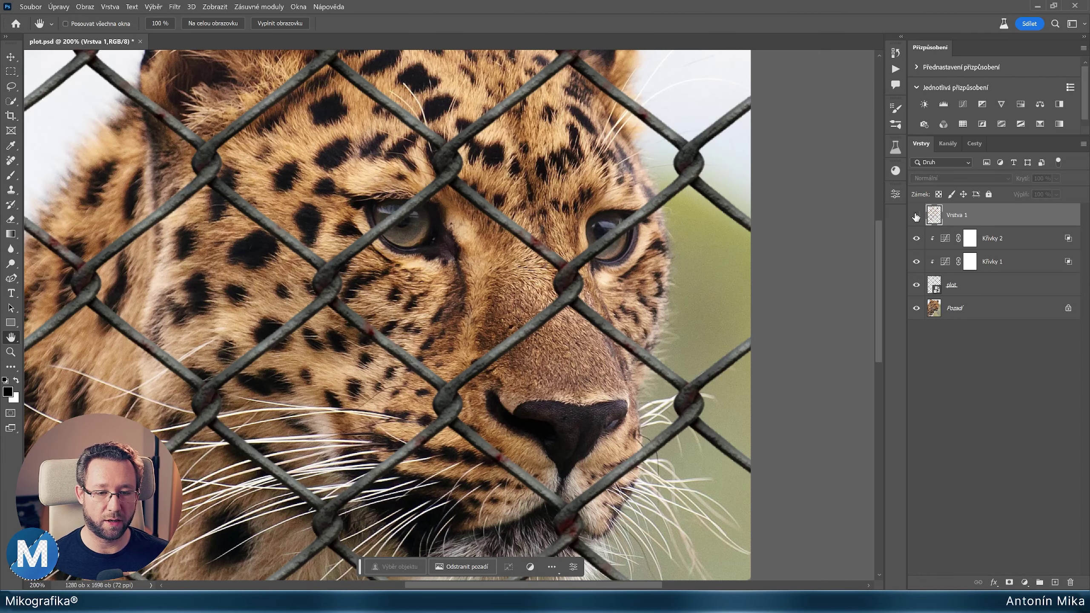
click(917, 215)
click(917, 216)
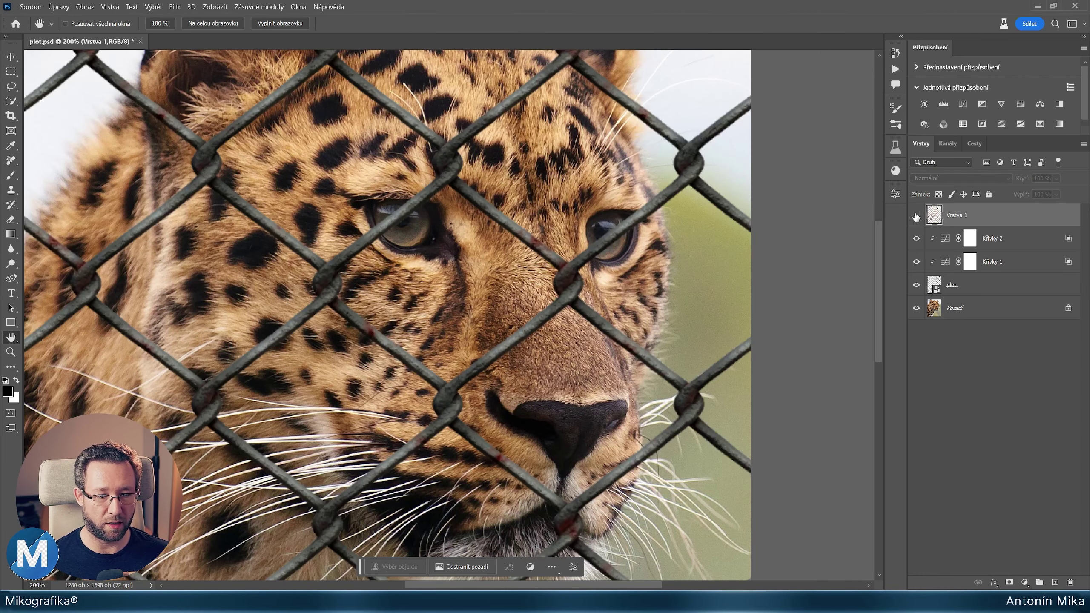
click(916, 216)
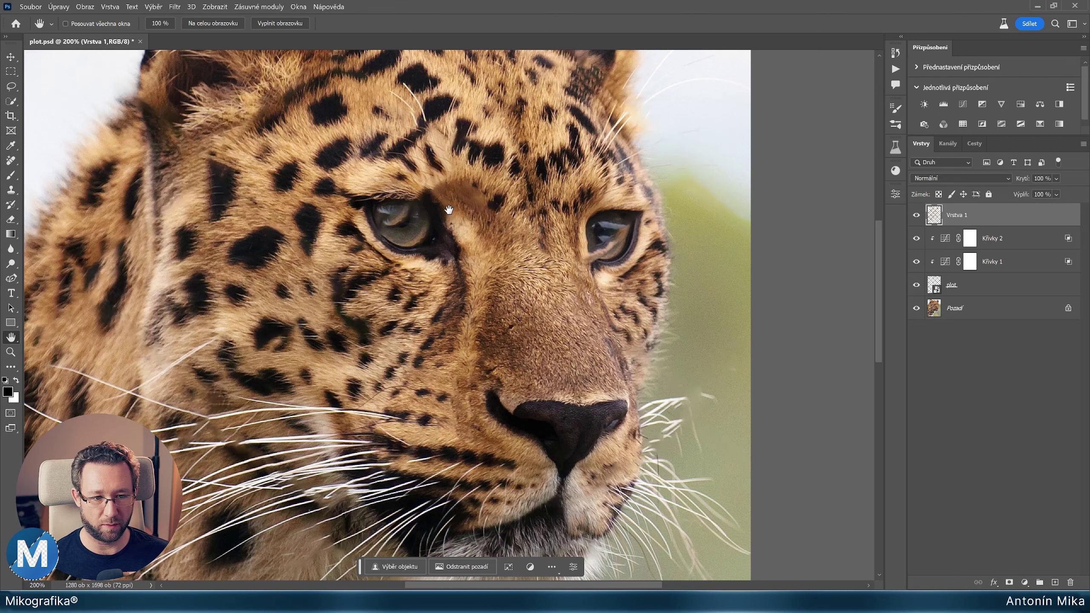
scroll(473, 204, up, 2)
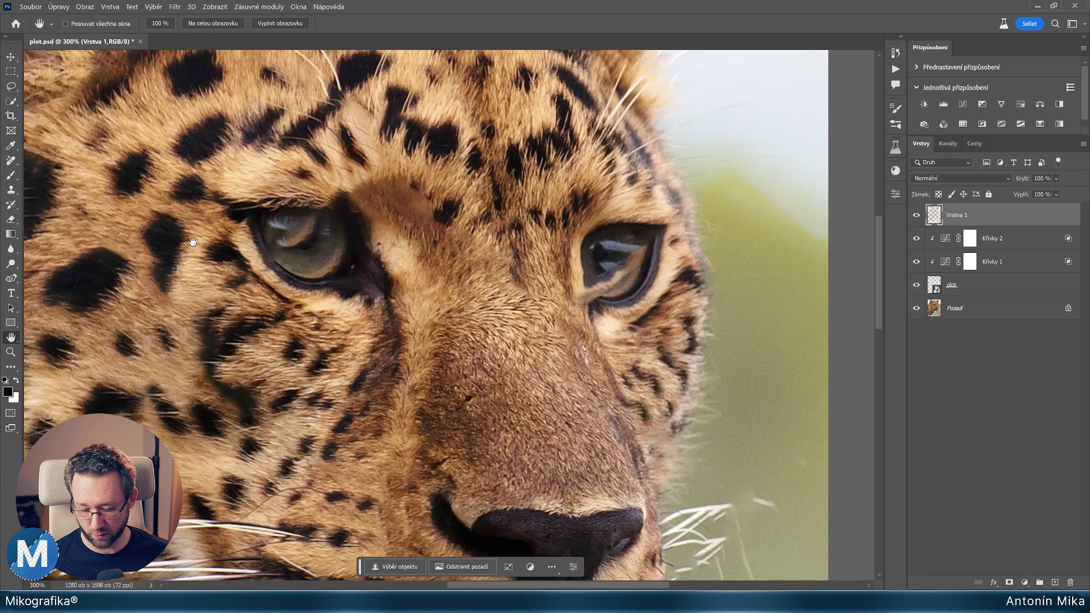
Enter Quick Mask with a brush of about 45 pixels.
key(q)
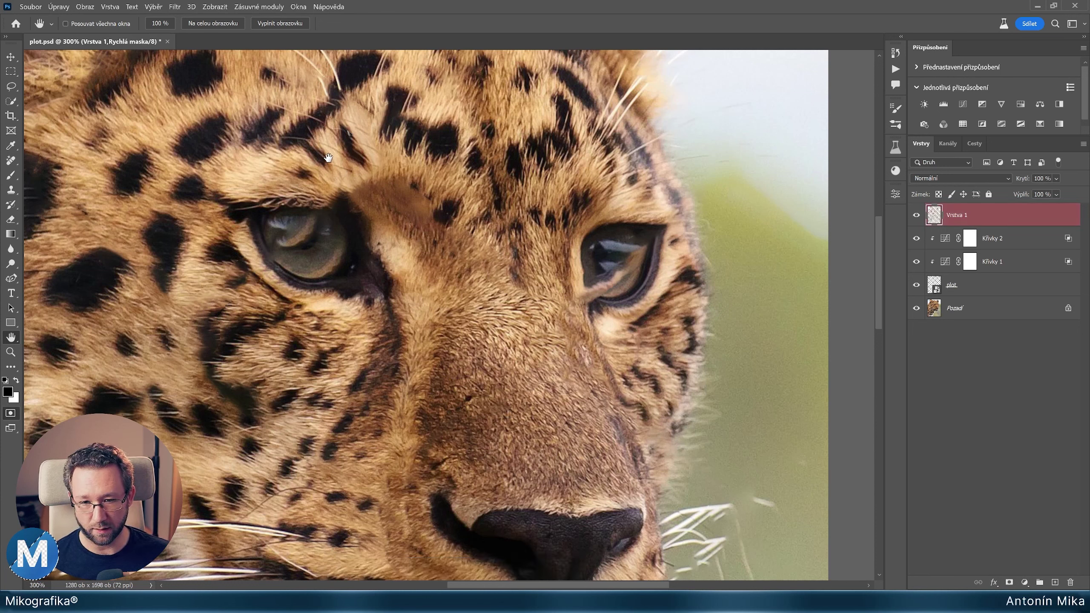
key(b)
right_click(369, 145)
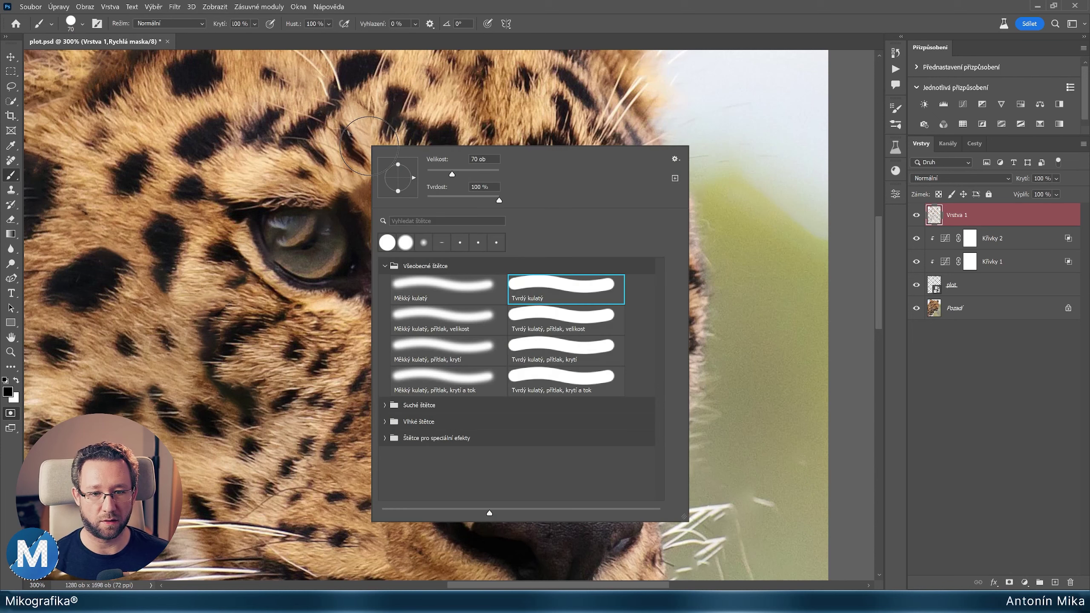
double_click(539, 281)
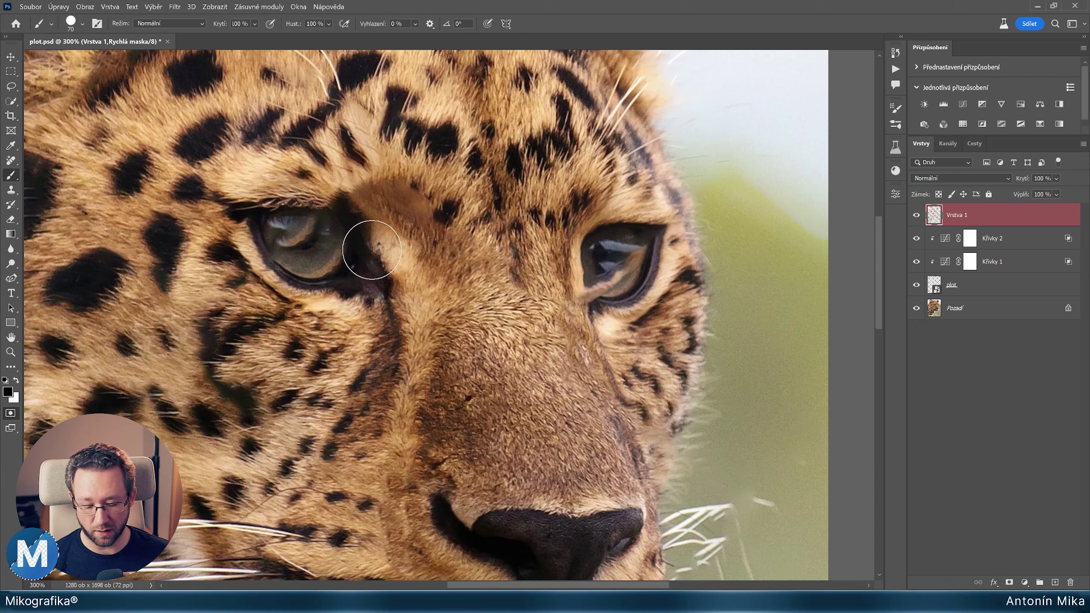
drag(353, 244, 339, 240)
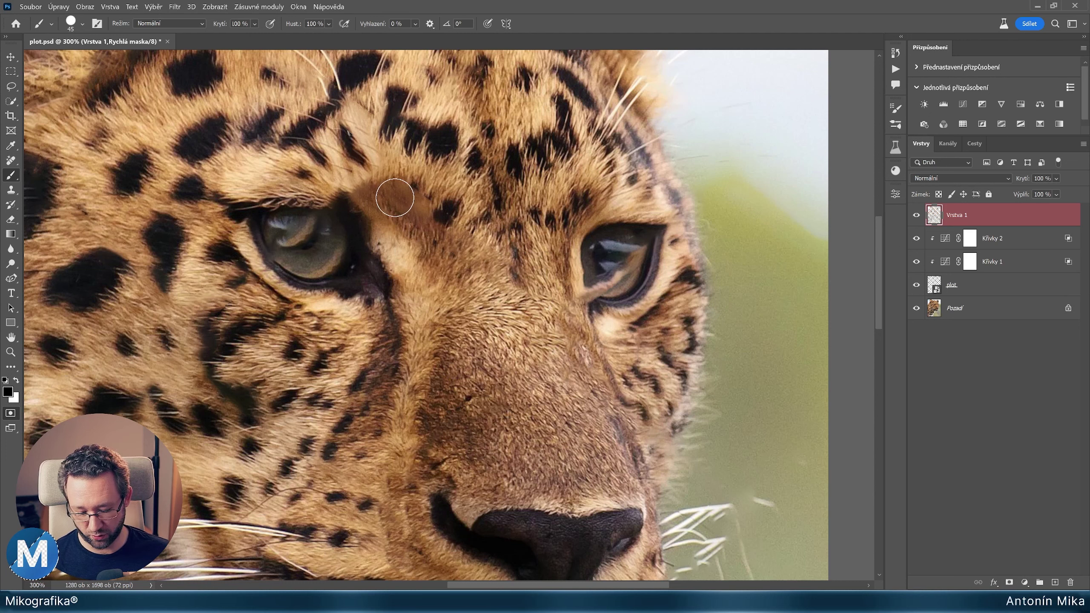
Mask the fence wires crossing both eyes and convert the mask to a selection.
key(ctrl+comma)
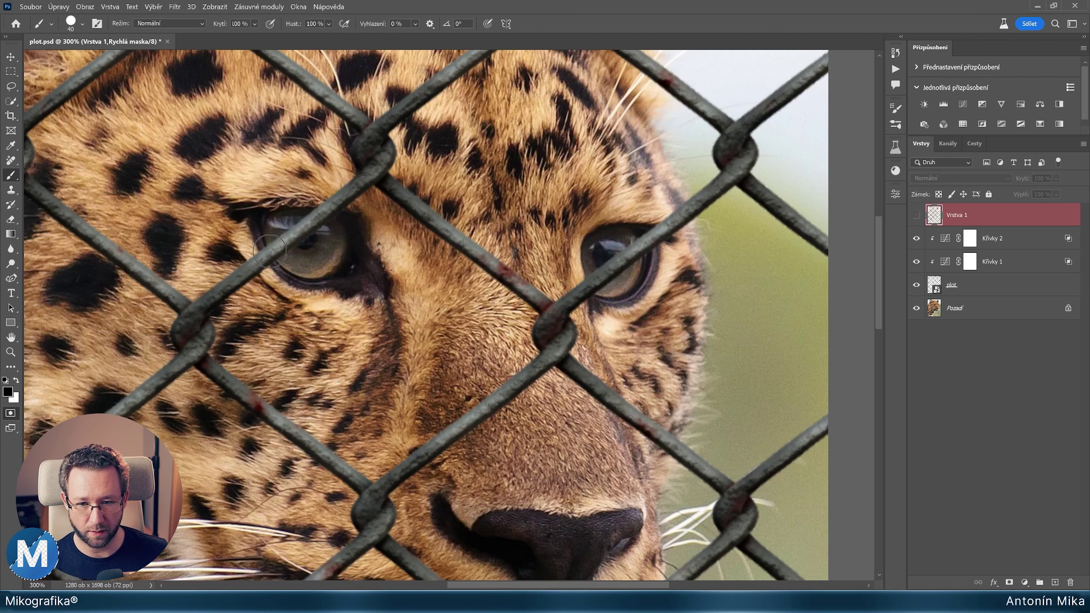
drag(275, 254, 337, 207)
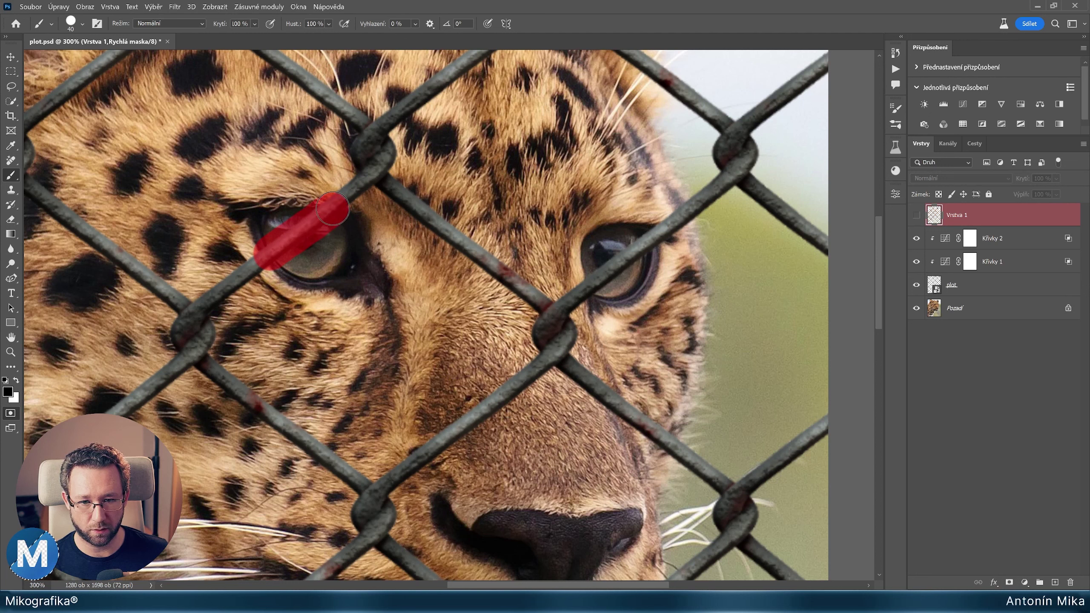
drag(589, 287, 663, 225)
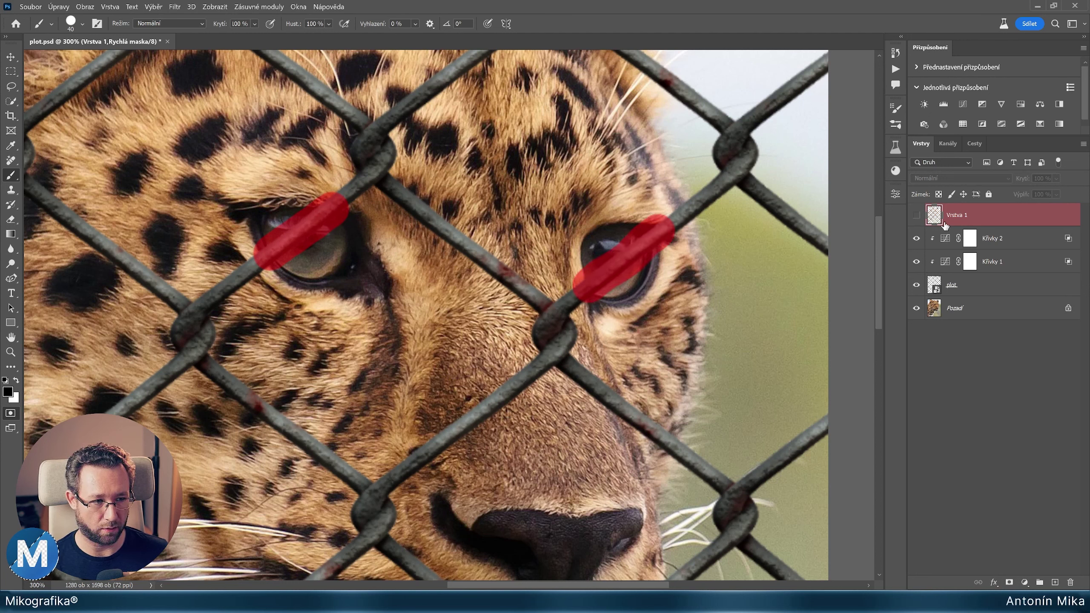
click(917, 218)
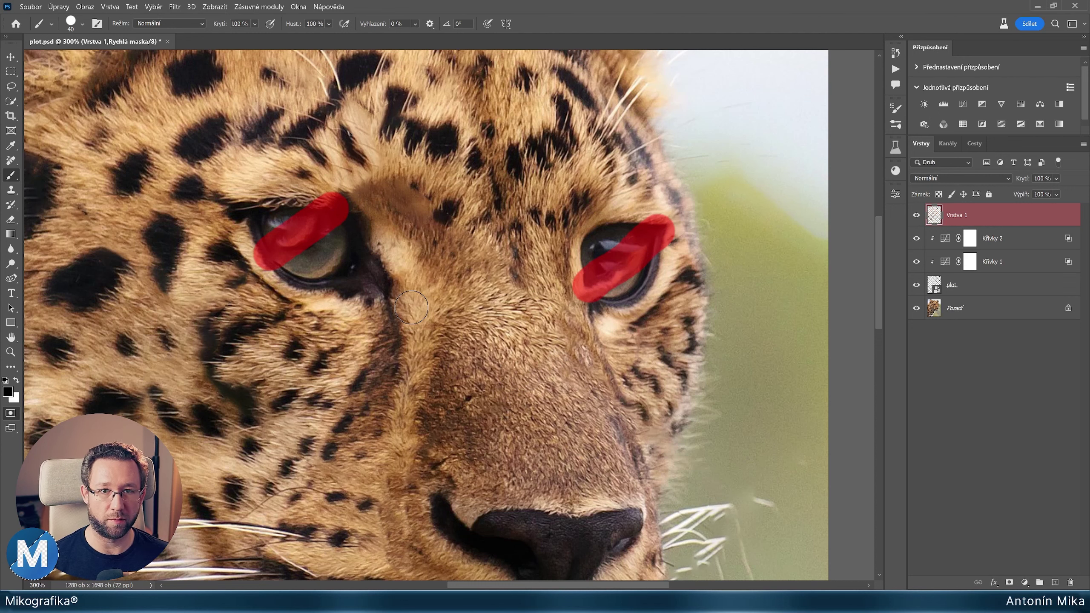
key(q)
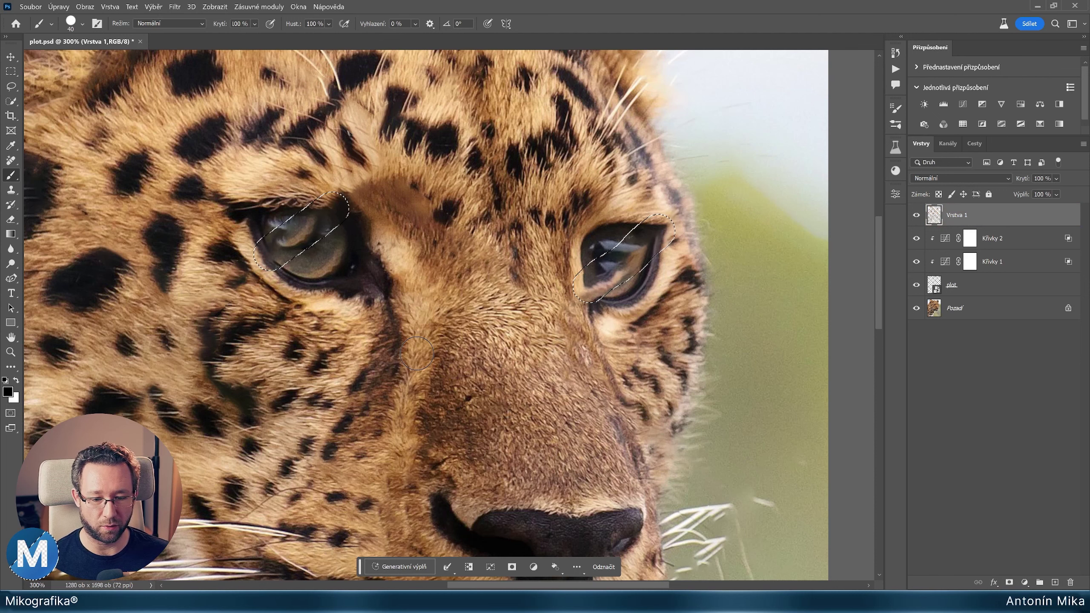
Run Generative Fill with an empty prompt on the eye strips.
click(400, 567)
key(Return)
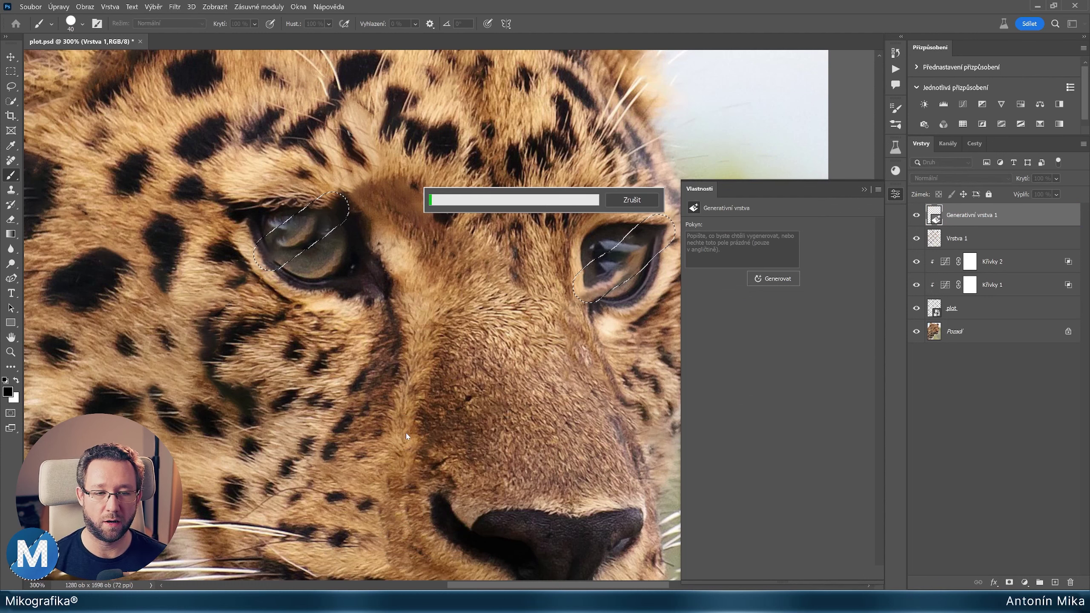
drag(484, 329, 451, 311)
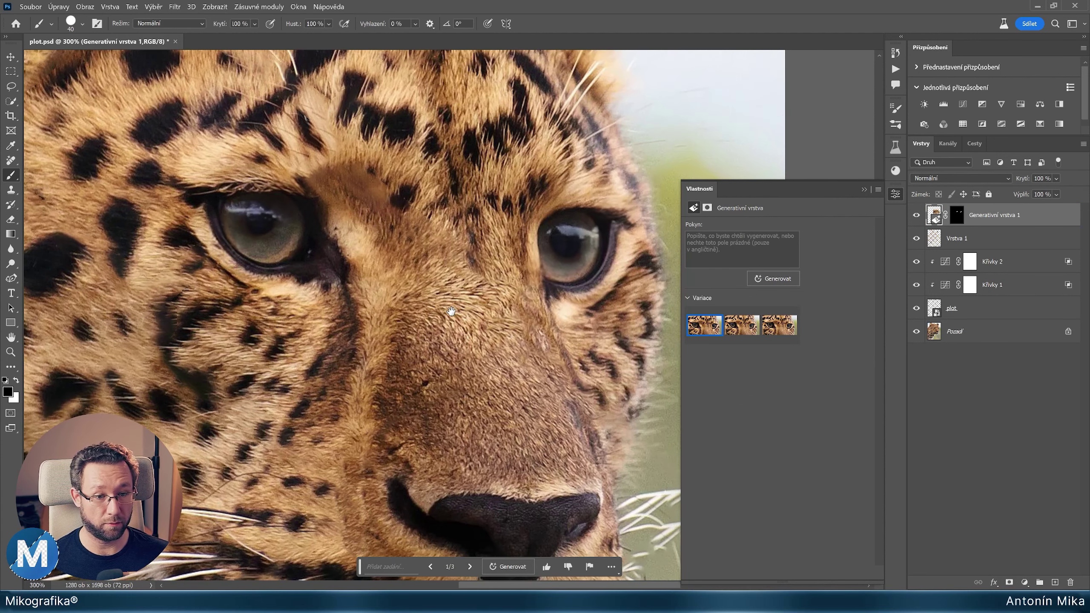
click(916, 216)
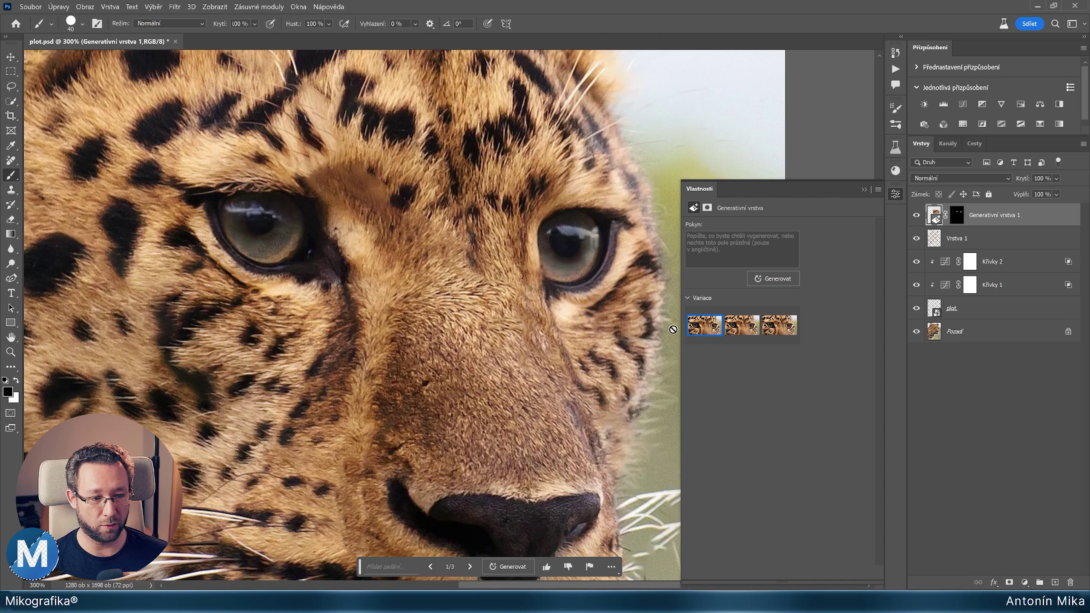
mouse_move(741, 325)
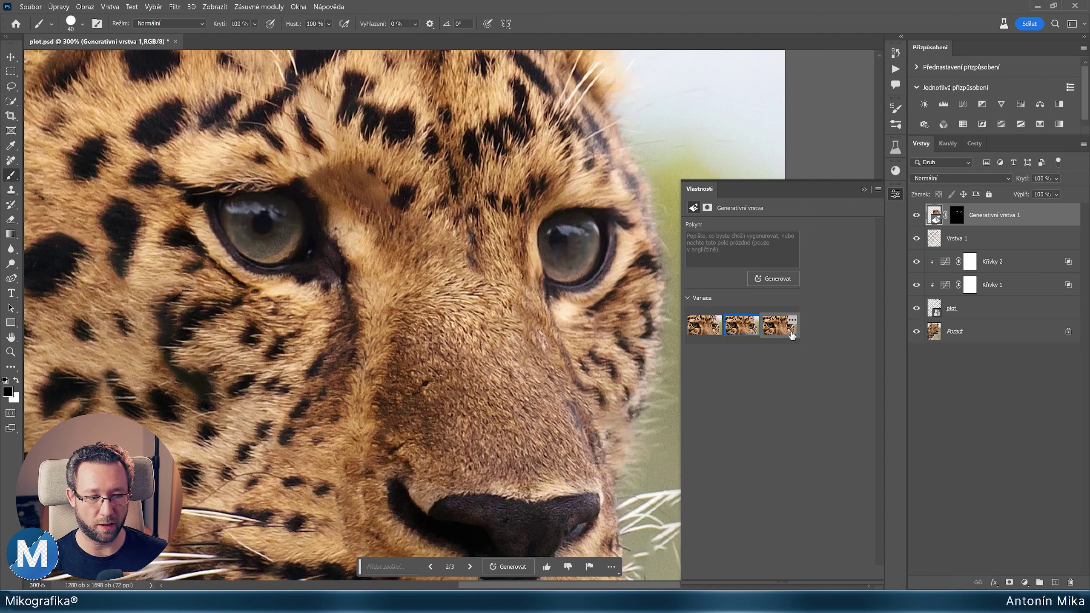
Compare the three eye variations against the original and keep the third.
click(782, 331)
click(712, 334)
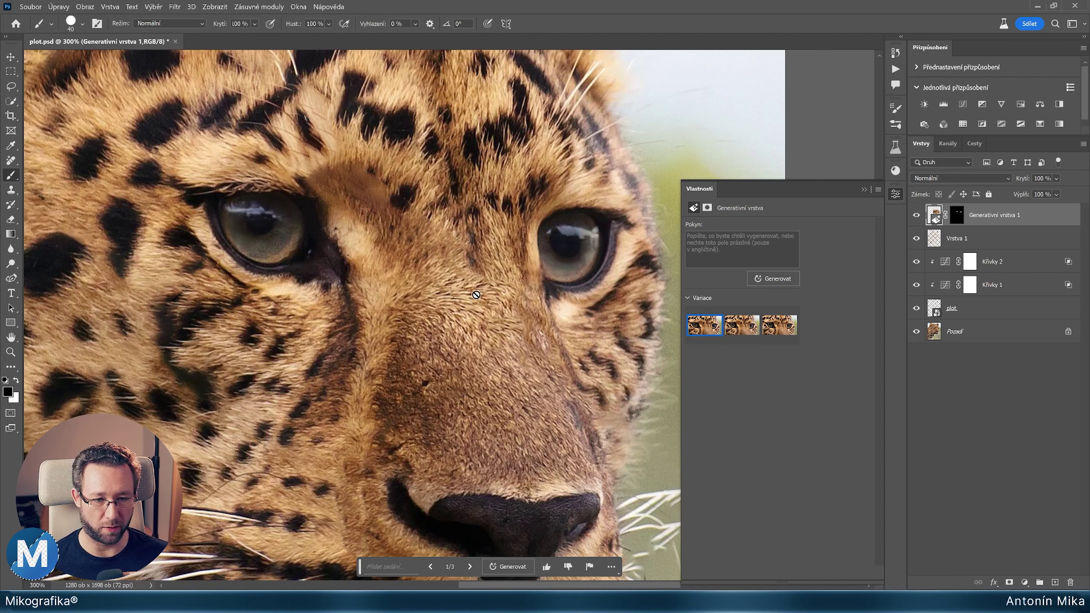
alt+scroll(475, 289, down, 1)
alt+scroll(476, 290, up, 1)
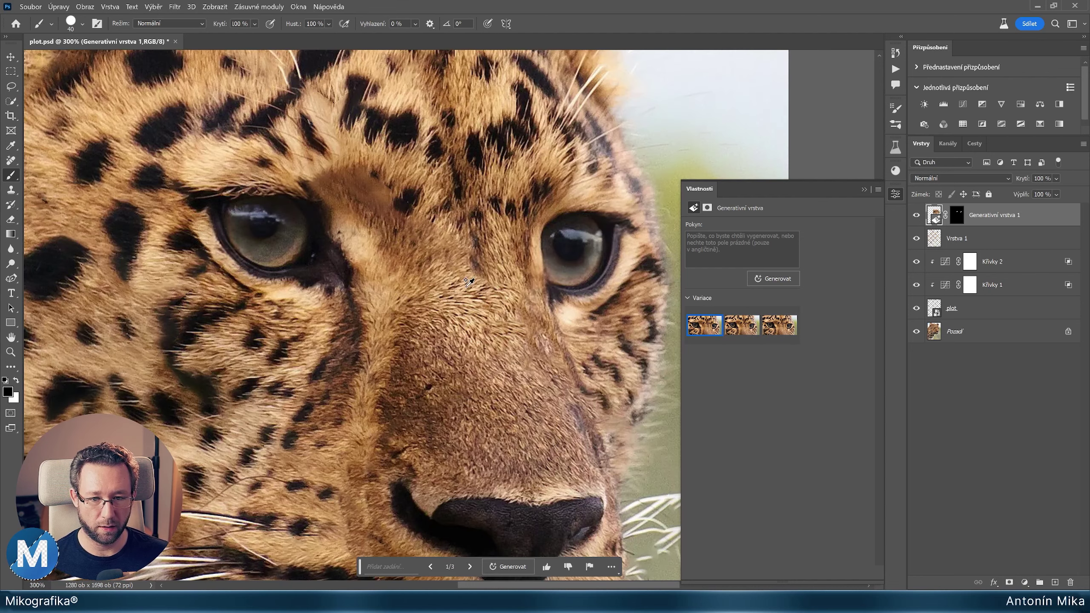
click(916, 214)
click(738, 332)
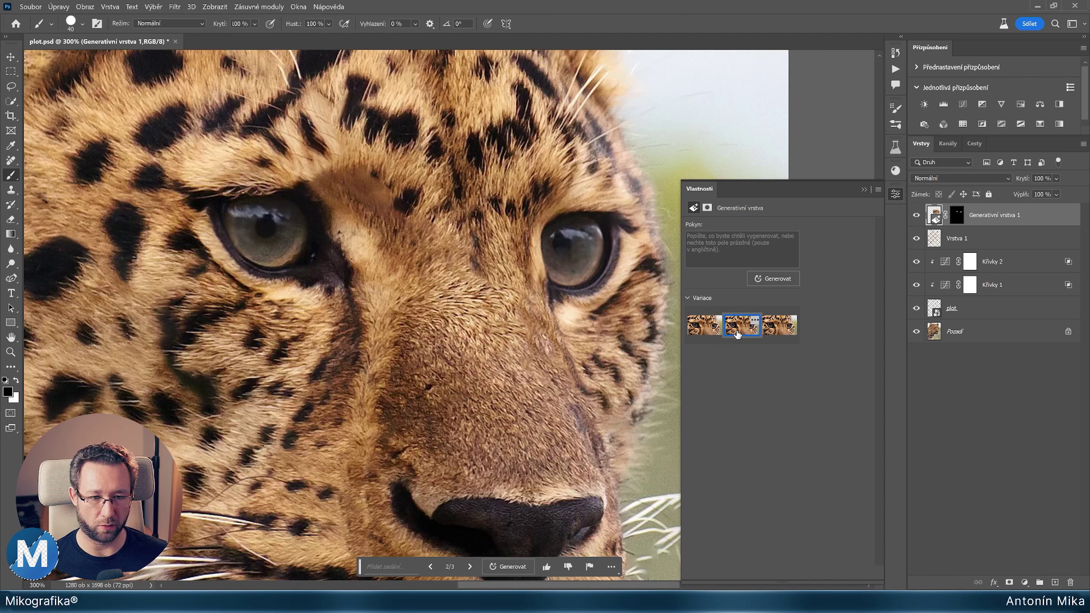
click(779, 325)
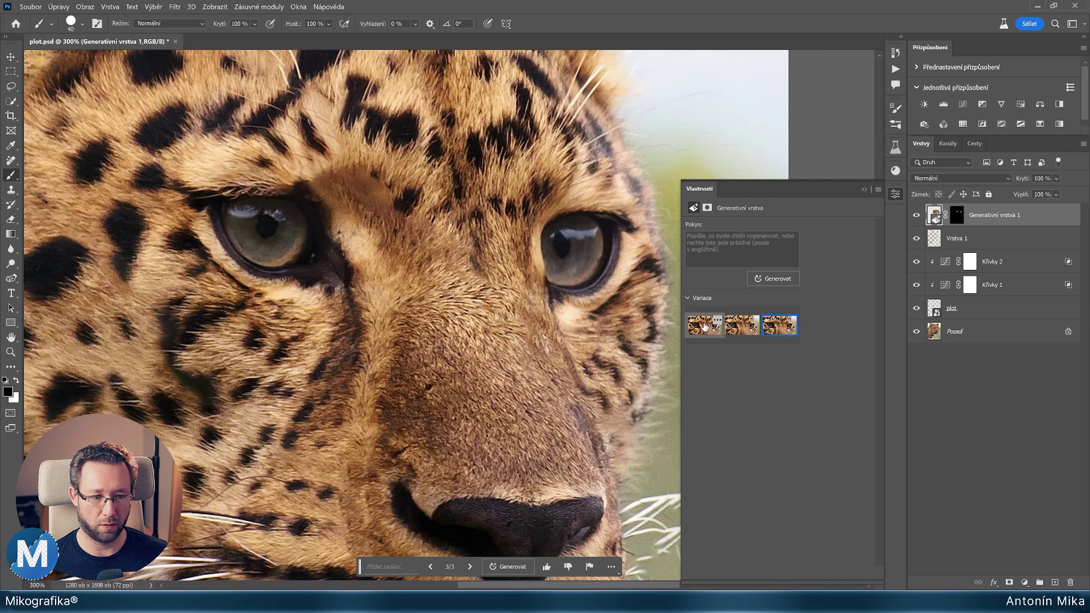
alt+scroll(491, 269, down, 1)
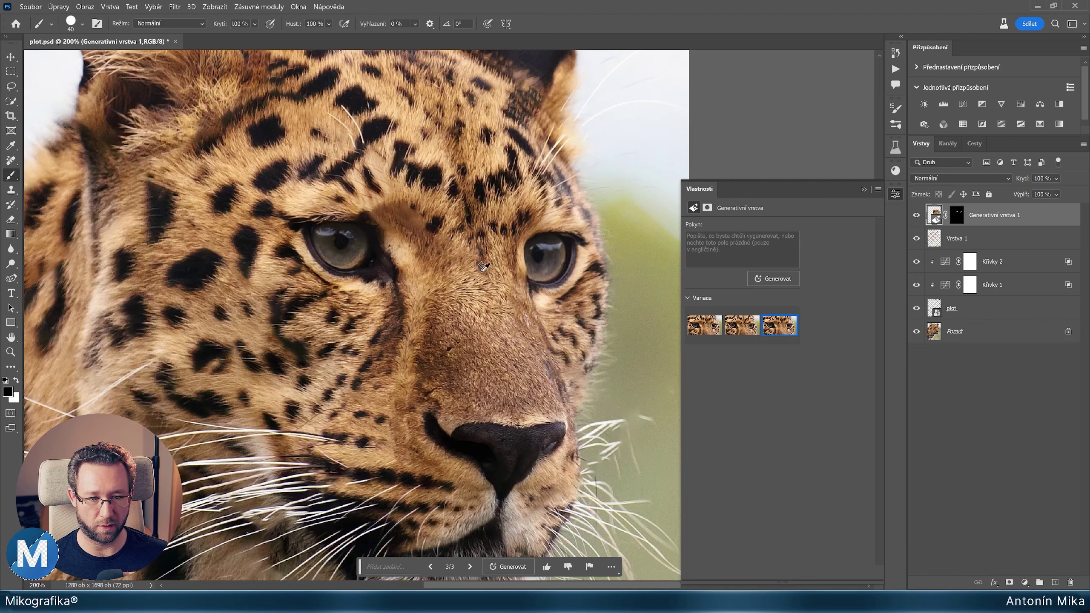
alt+scroll(460, 260, down, 1)
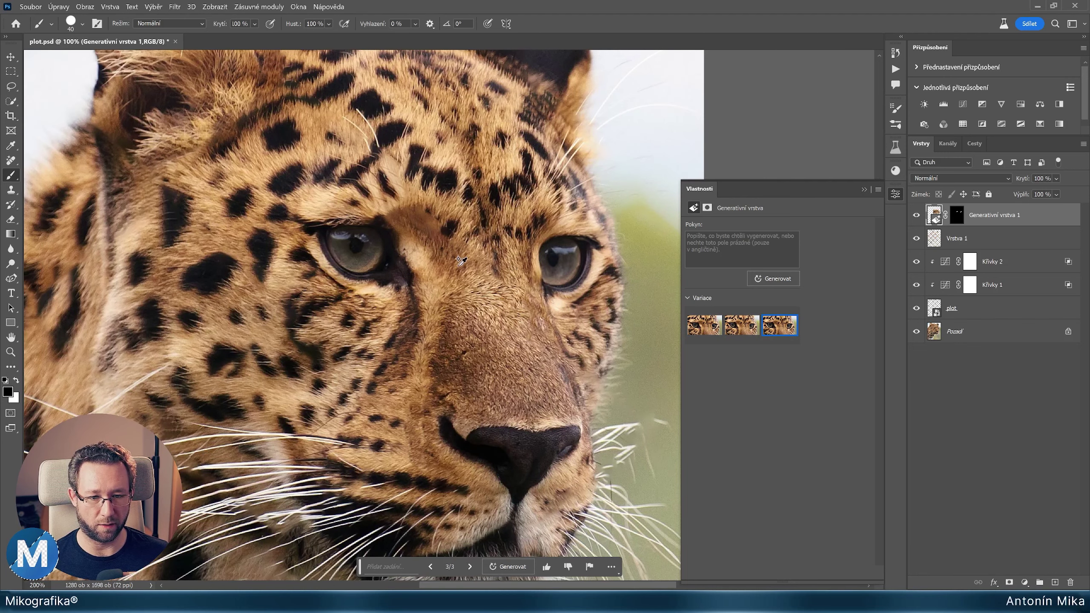
click(914, 217)
click(914, 217)
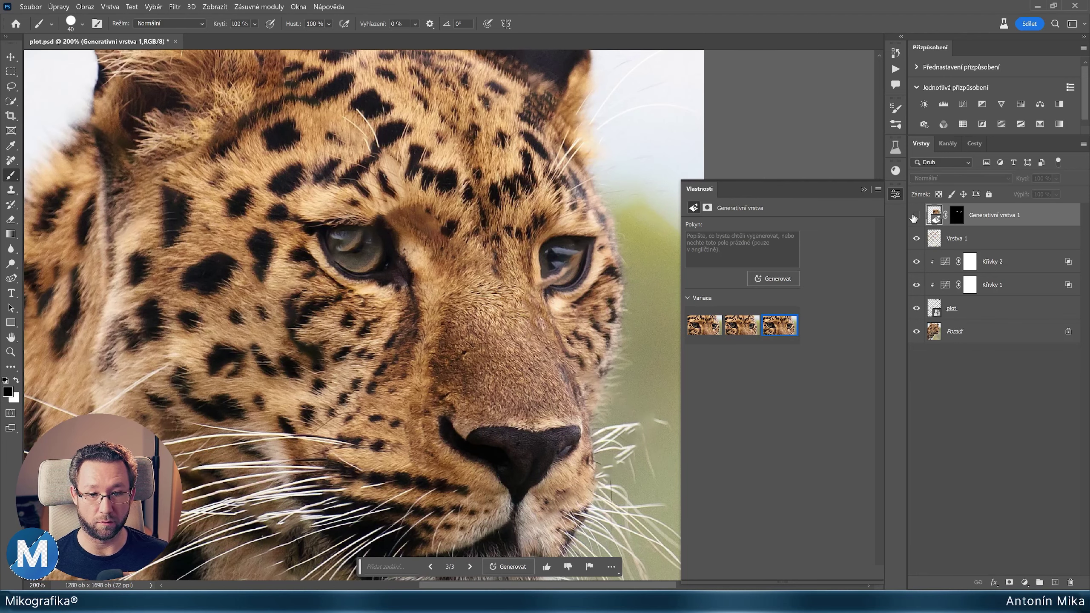
alt+scroll(379, 257, down, 1)
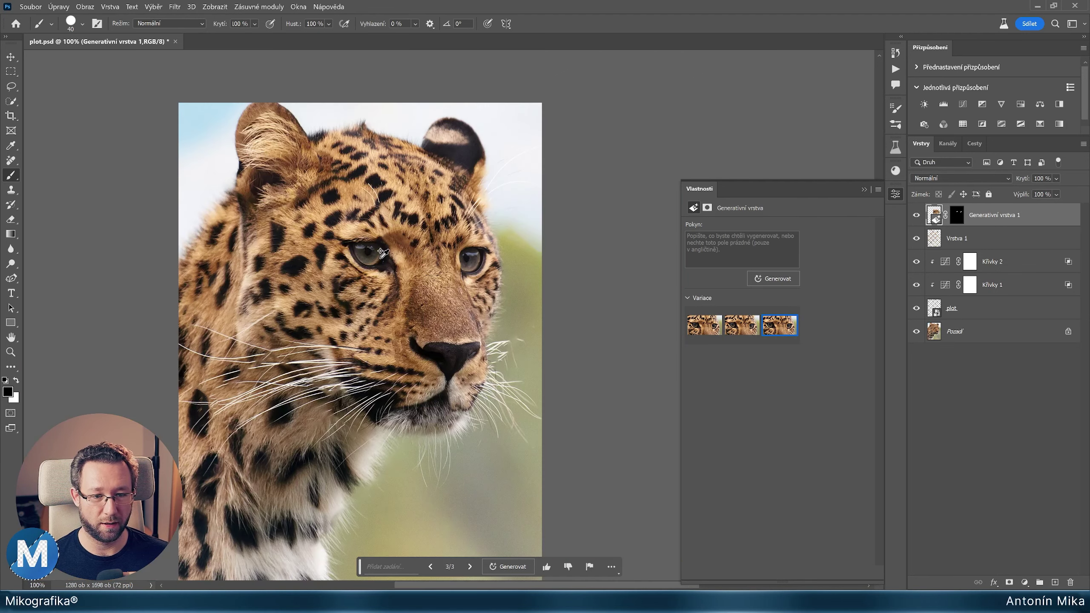
drag(527, 274, 527, 253)
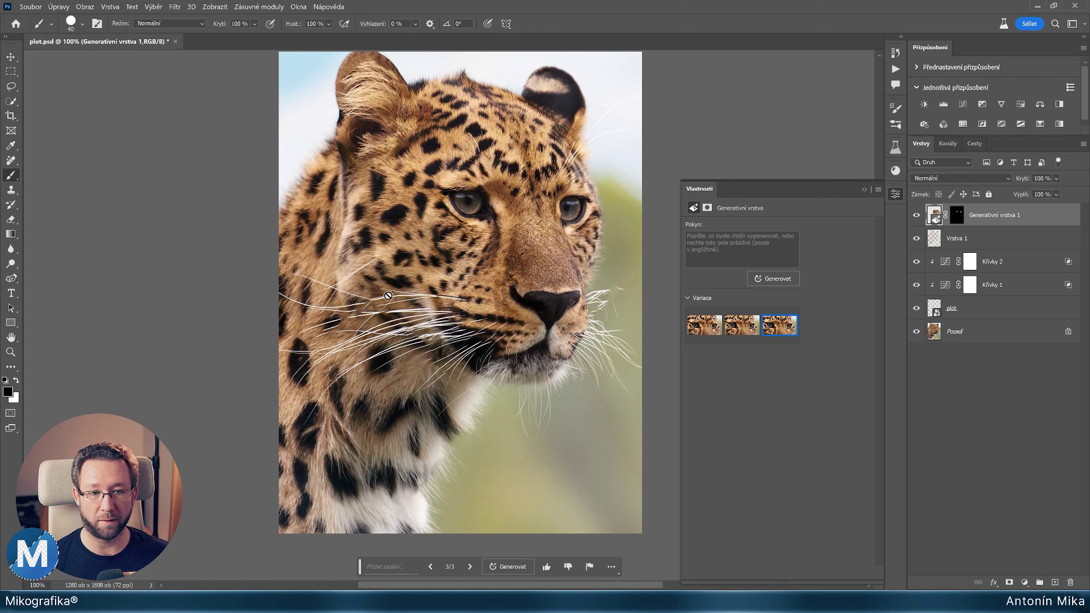
scroll(363, 313, up, 1)
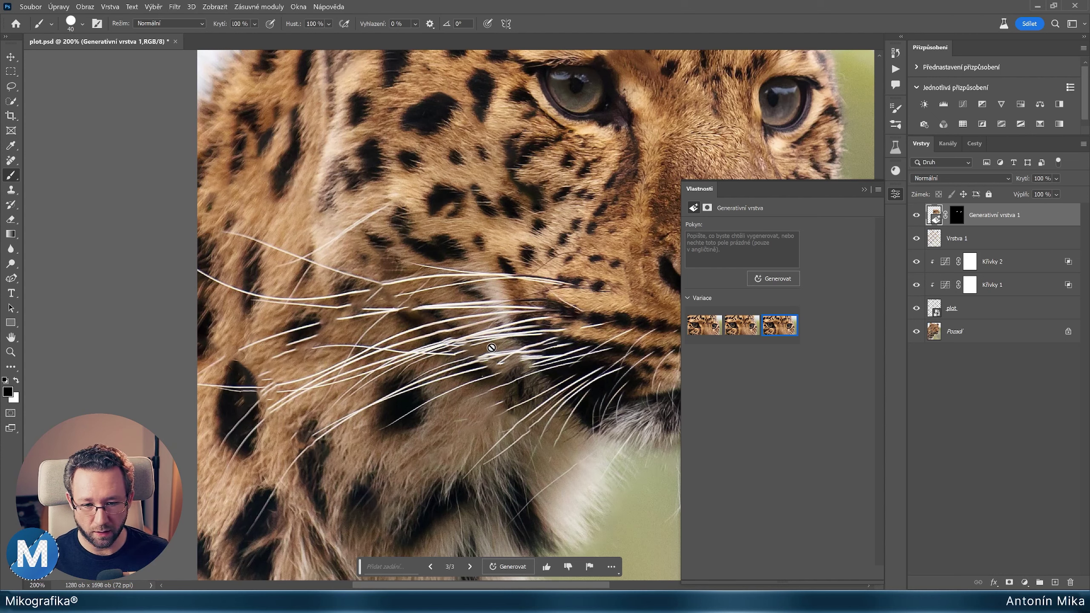
scroll(464, 320, down, 1)
drag(551, 297, 487, 294)
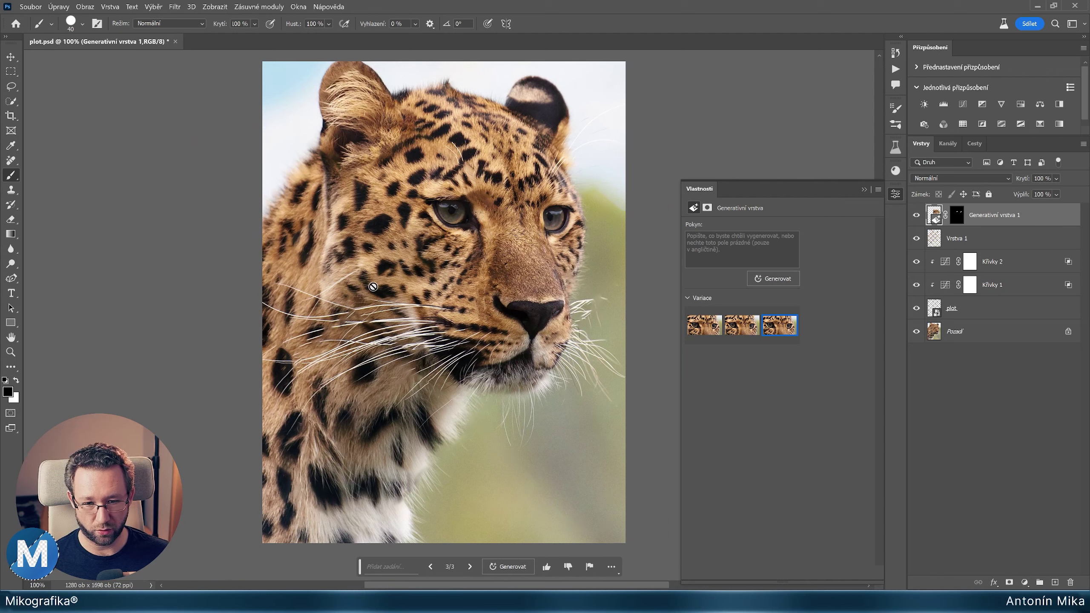
In Quick Mask, paint over whiskers right of the nose, on the left side and near the mouth.
key(q)
scroll(608, 313, up, 2)
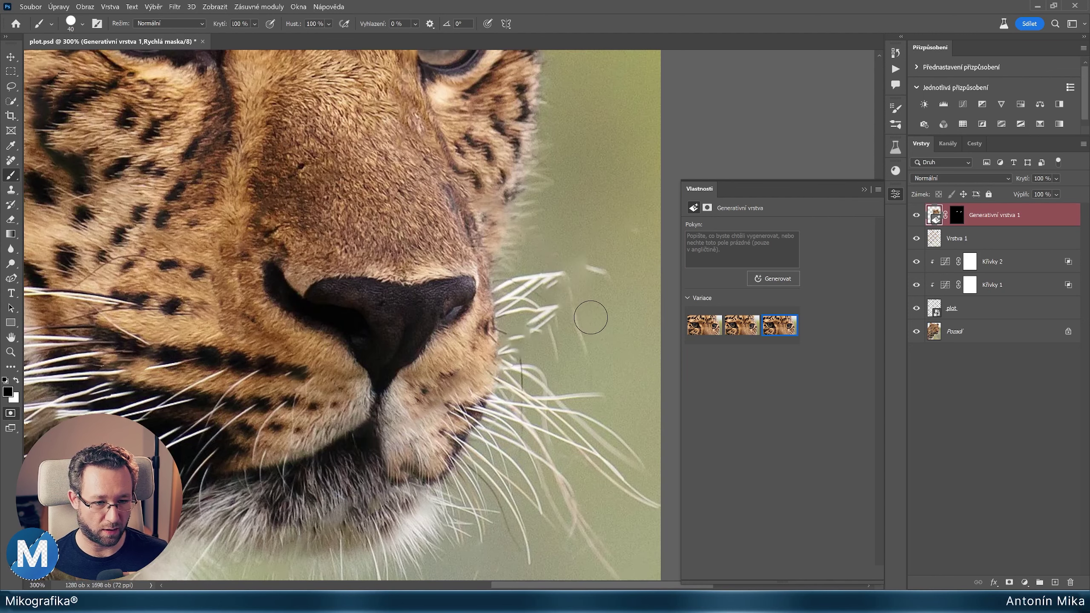
mouse_move(516, 342)
mouse_down()
mouse_move(594, 347)
mouse_move(863, 196)
mouse_up()
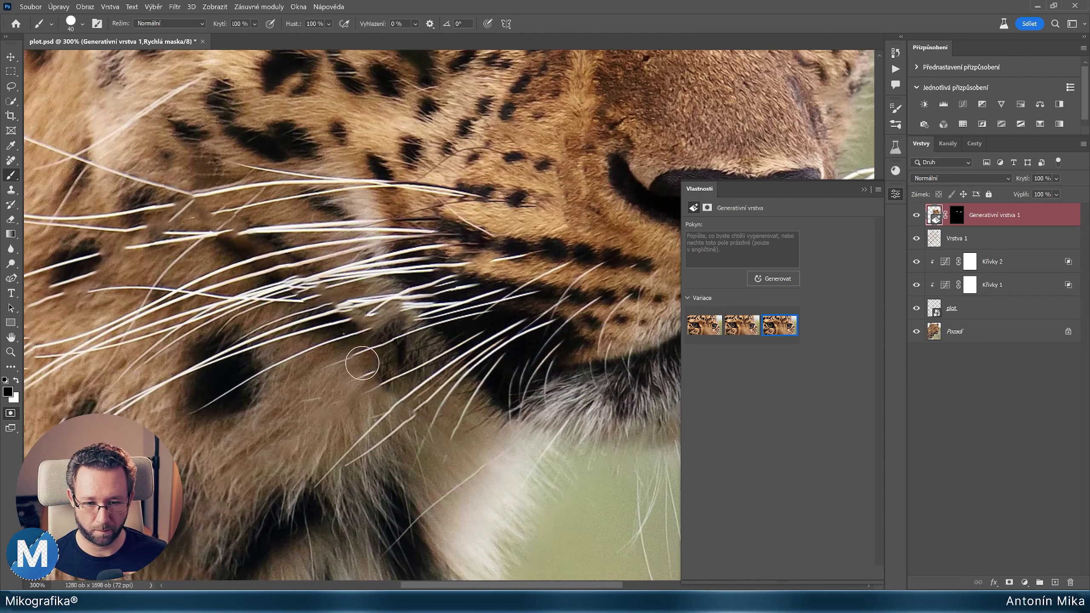
mouse_move(339, 315)
mouse_down()
mouse_move(459, 279)
mouse_move(712, 279)
mouse_up()
mouse_move(558, 230)
mouse_down()
mouse_move(357, 282)
mouse_move(240, 198)
mouse_up()
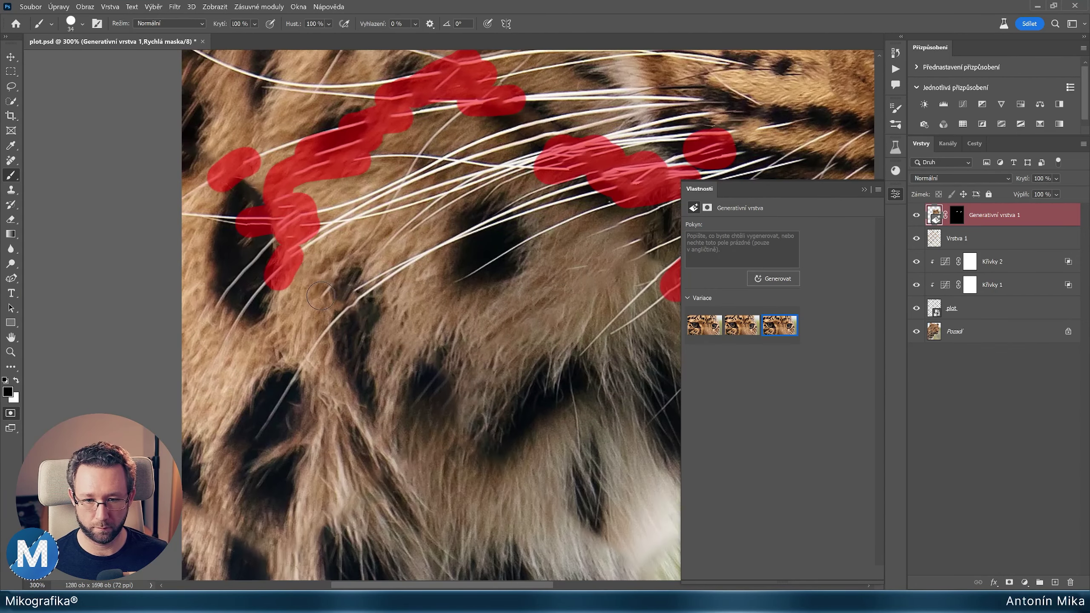
scroll(343, 301, down, 1)
drag(343, 348, 442, 279)
scroll(386, 258, down, 2)
scroll(365, 217, down, 1)
drag(381, 305, 375, 330)
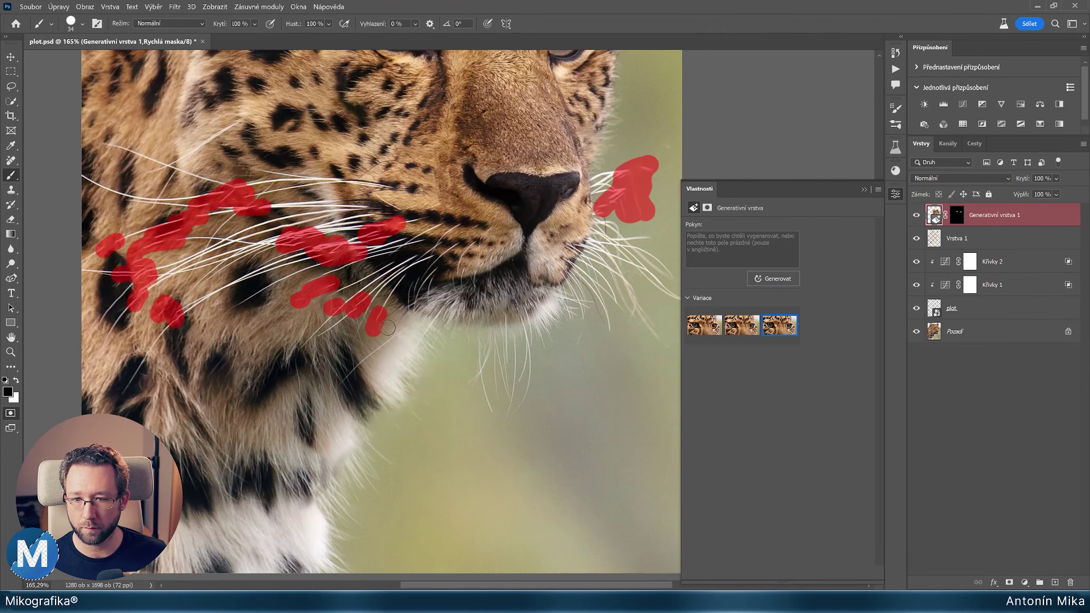
Generative Fill the whisker selection and keep the first of its variations.
key(q)
click(399, 567)
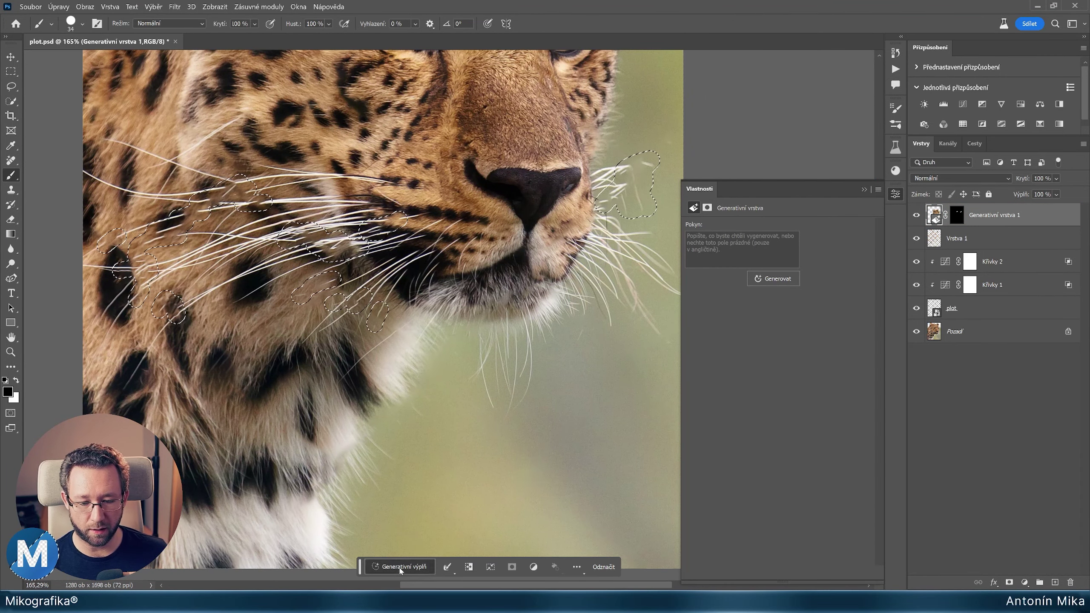
key(Return)
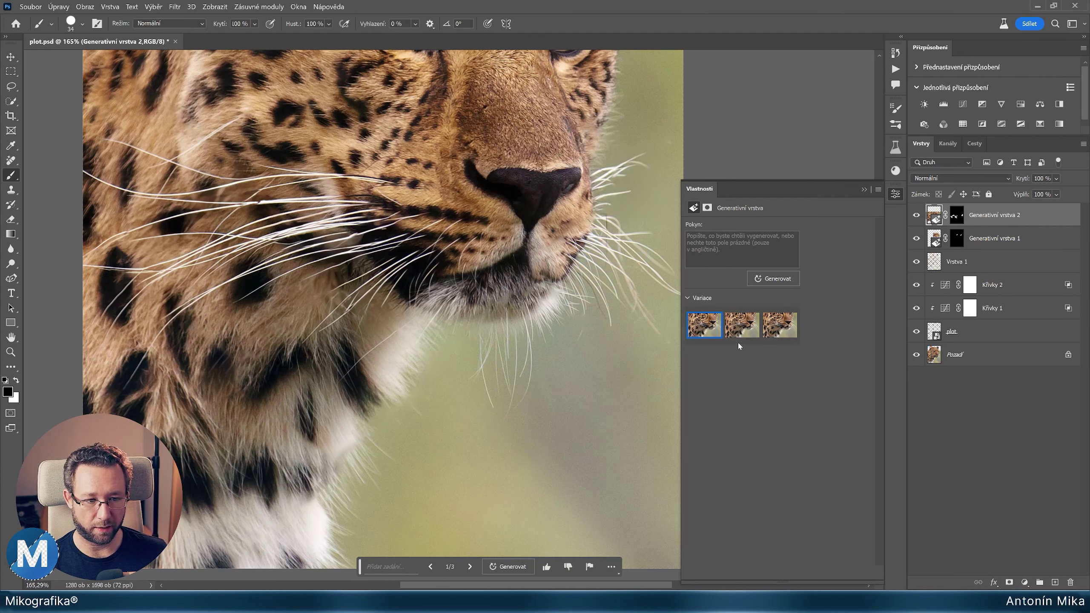
click(739, 334)
click(773, 335)
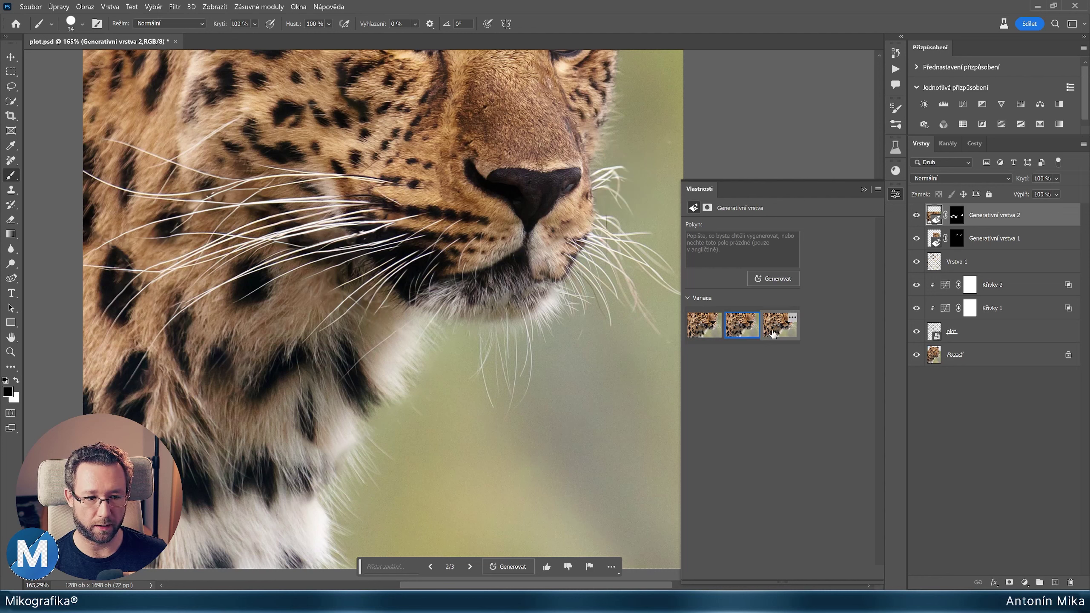
click(916, 215)
click(916, 215)
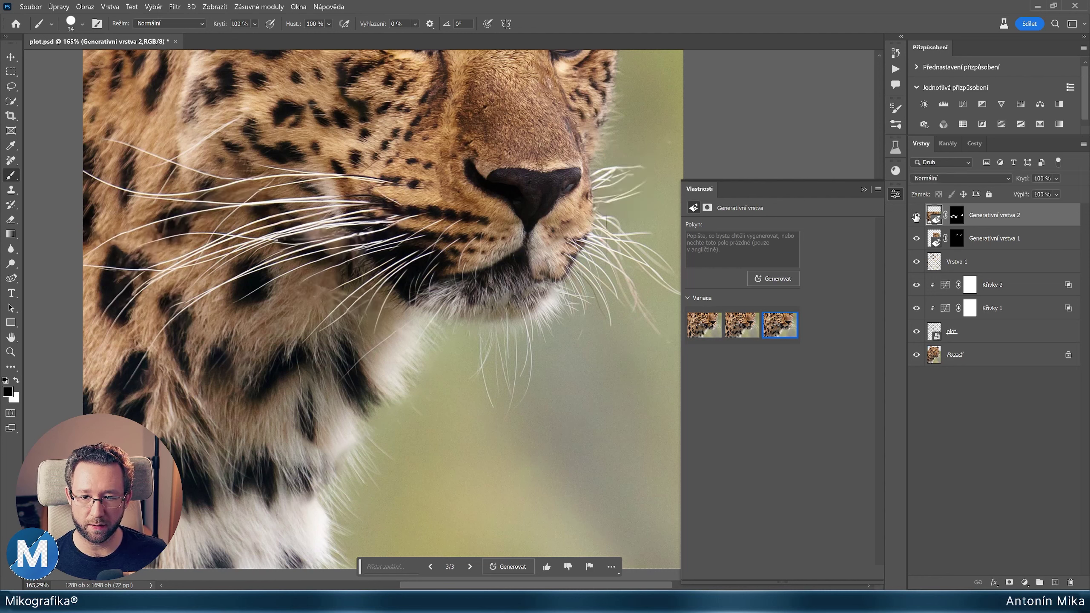
click(916, 215)
click(700, 339)
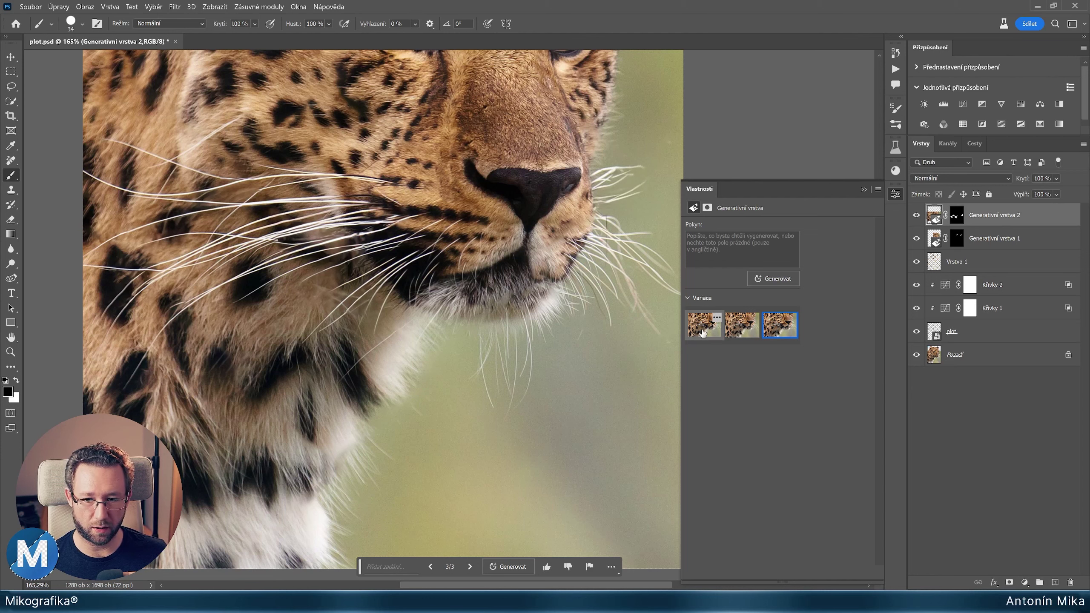
Zoom in on the whiskers and toggle Generativní vrstva 2 to compare with the original.
scroll(344, 232, down, 2)
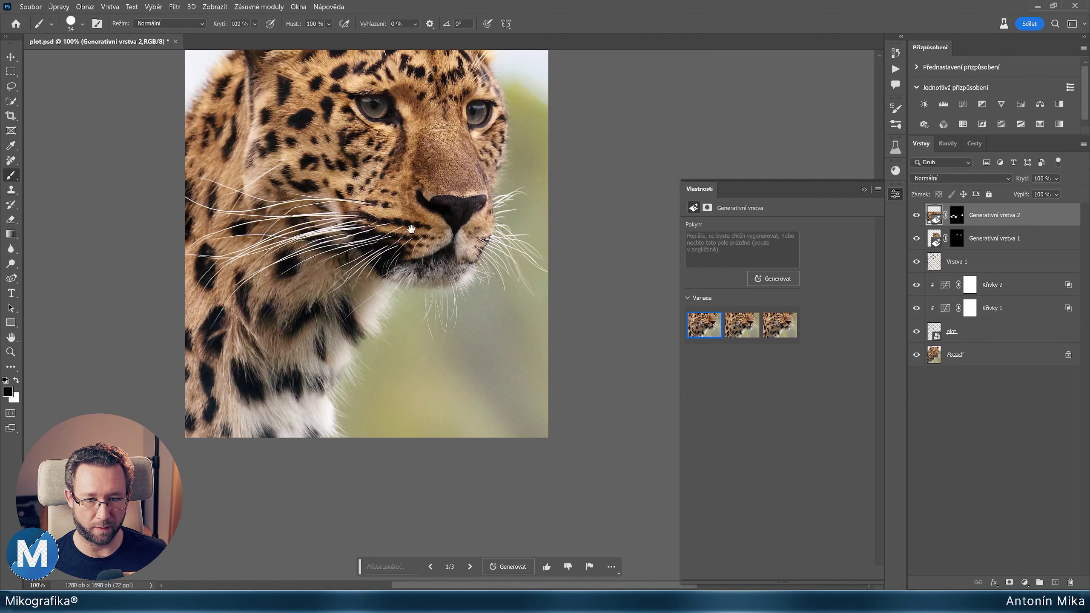
drag(411, 229, 466, 238)
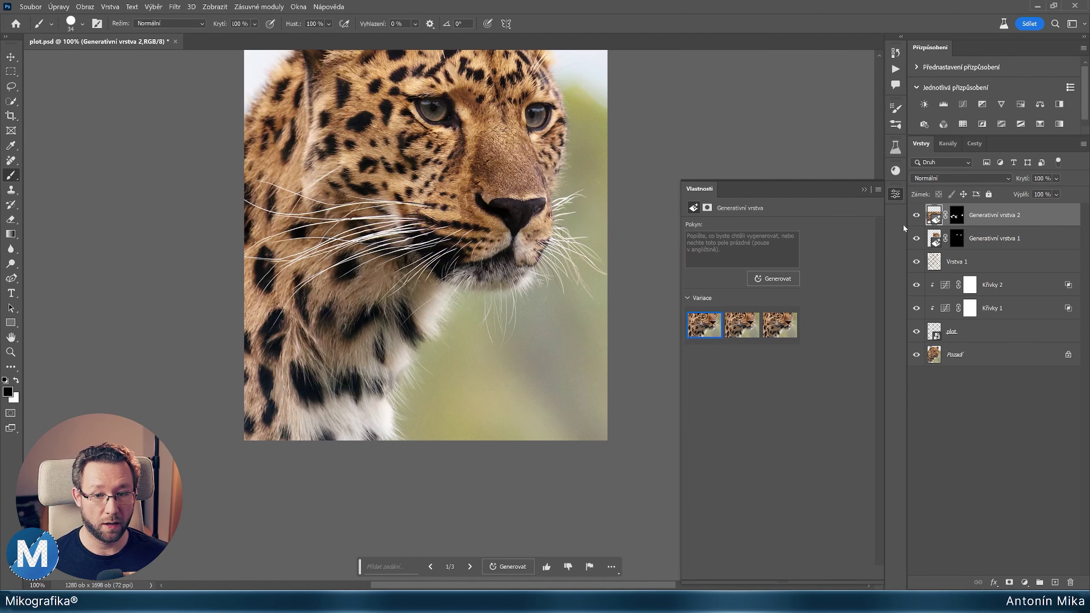
click(917, 215)
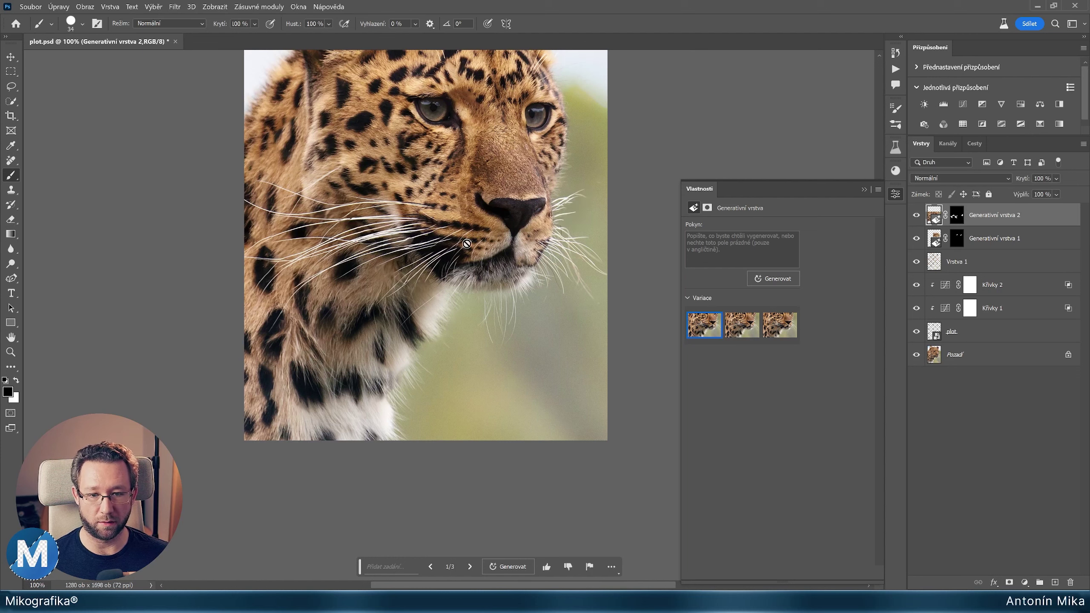
key(ctrl+plus)
click(917, 215)
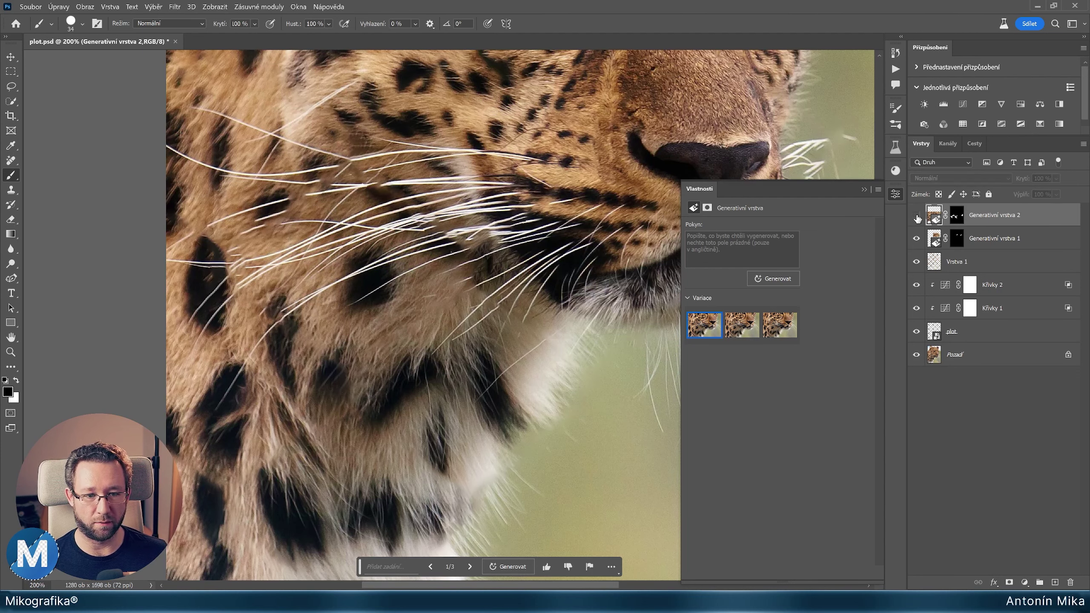
click(917, 216)
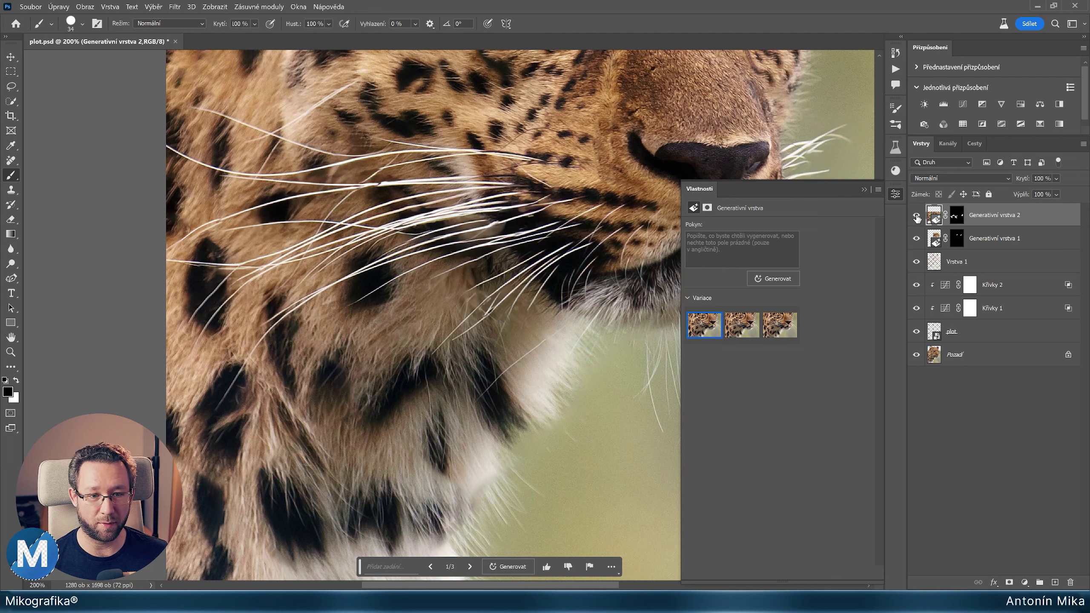
click(917, 217)
drag(457, 193, 419, 210)
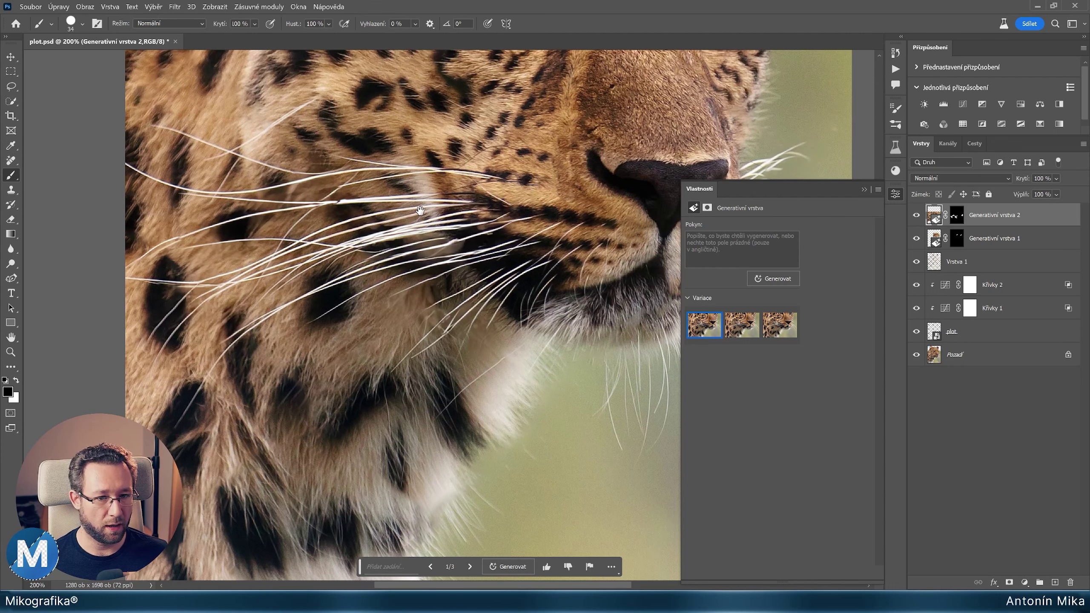
Quick-mask the remaining broken whisker spots with a smaller brush and make them a selection.
key(q)
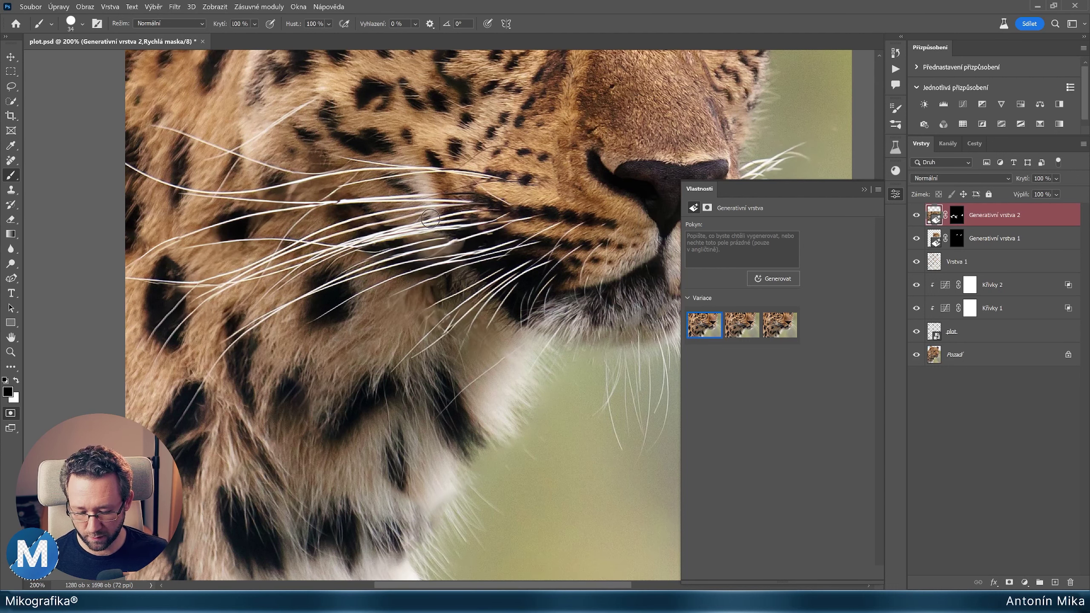
scroll(329, 204, up, 1)
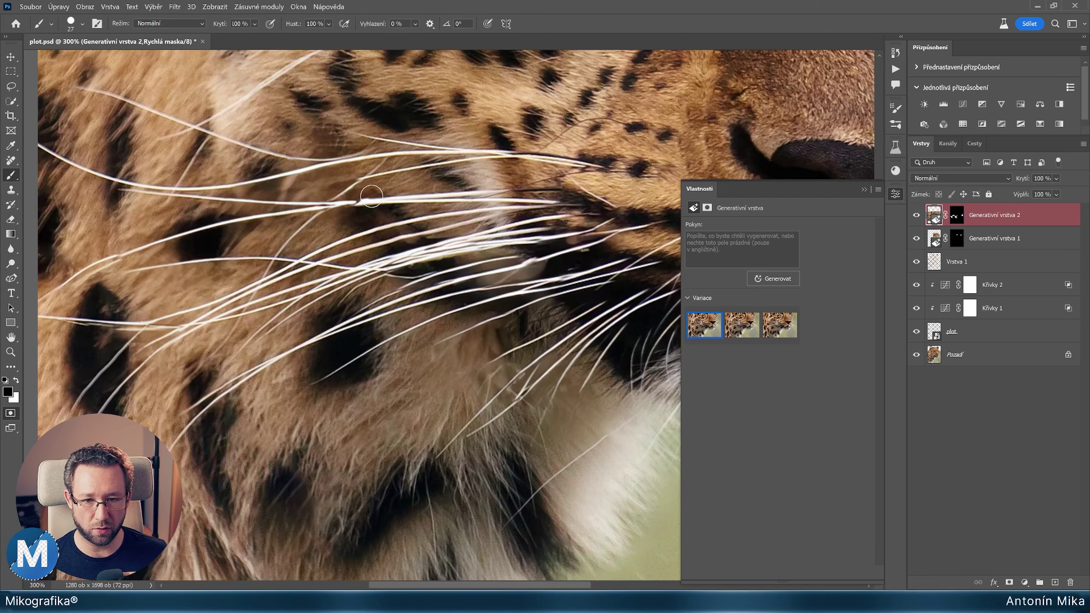
drag(343, 203, 365, 209)
scroll(366, 209, right, 5)
scroll(365, 210, down, 2)
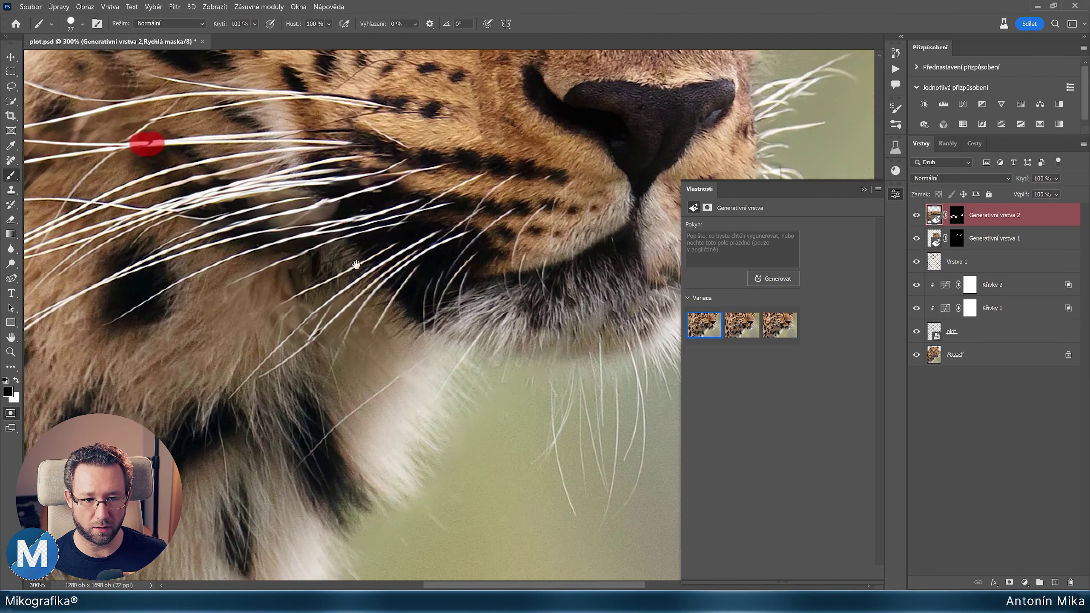
drag(312, 197, 325, 223)
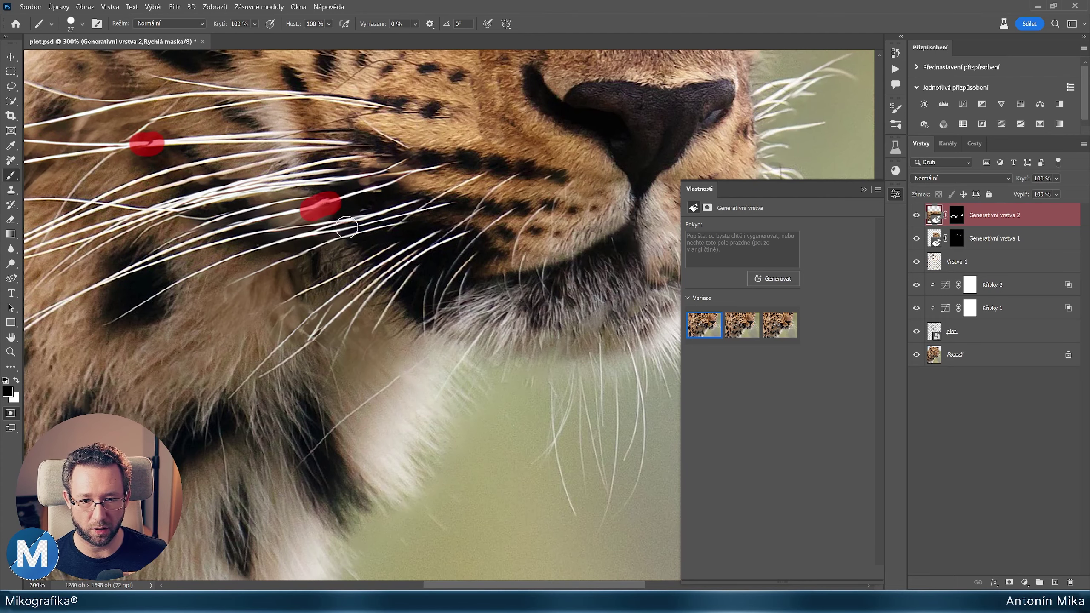
key([)
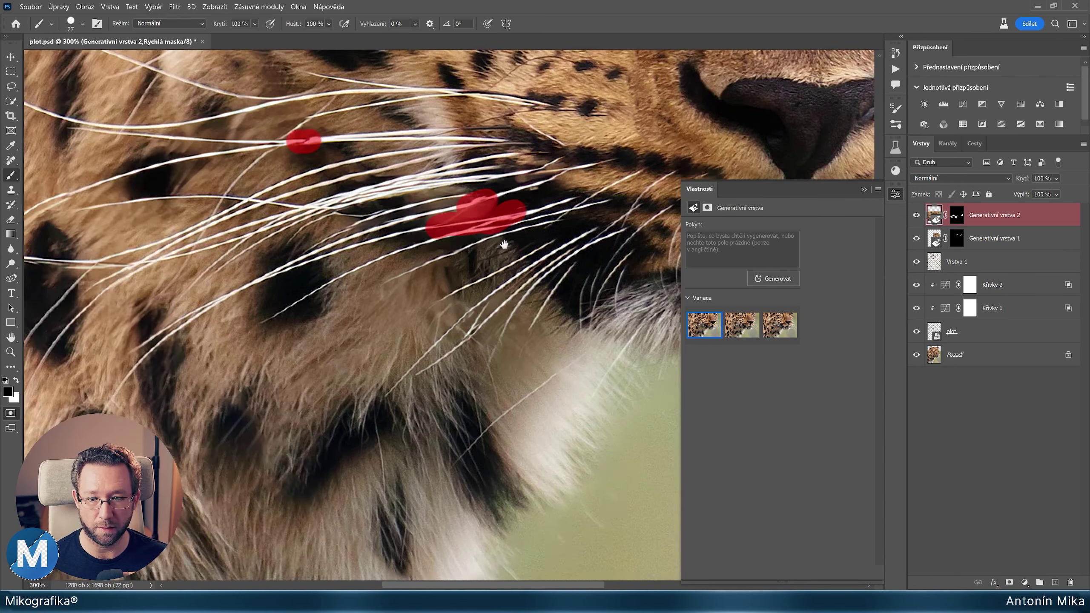
mouse_move(61, 188)
mouse_down()
mouse_move(378, 195)
mouse_move(468, 238)
mouse_up()
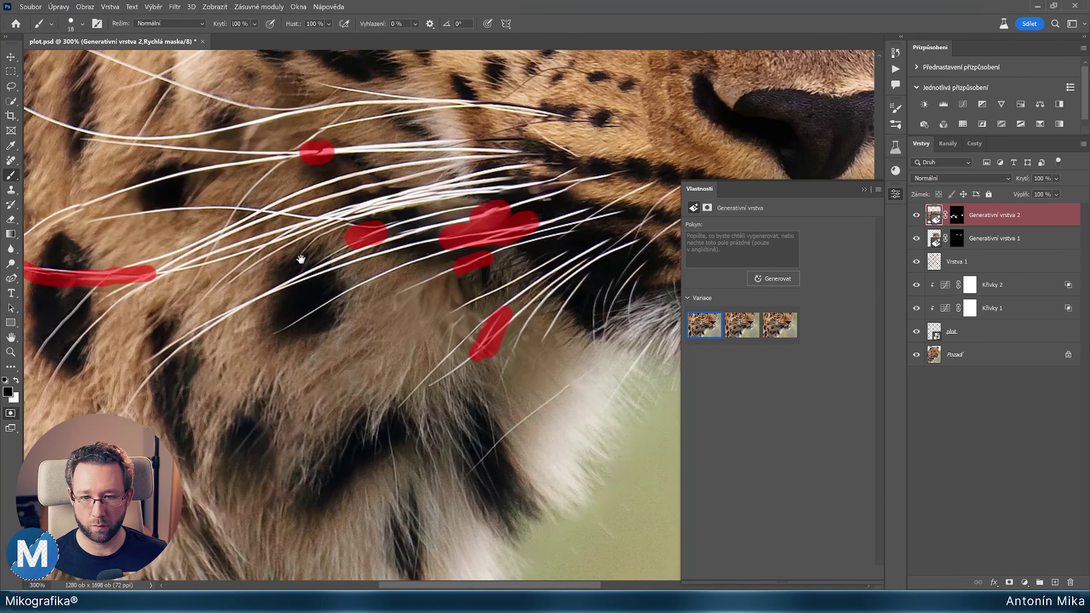
key(q)
Generate fill for the spots as Generativní vrstva 3, keeping the first variation.
click(584, 567)
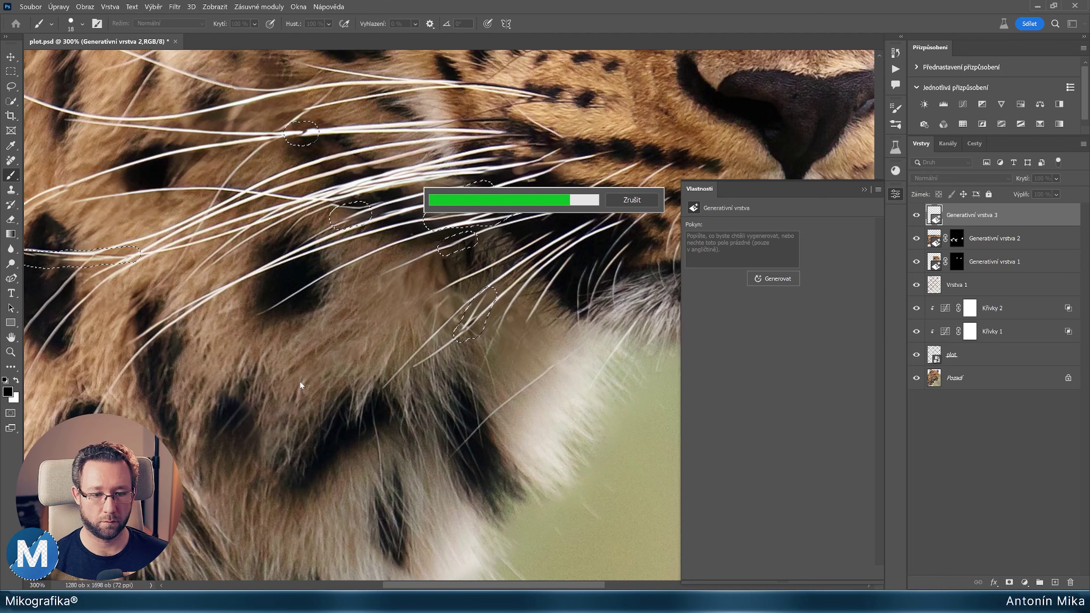
scroll(600, 366, down, 2)
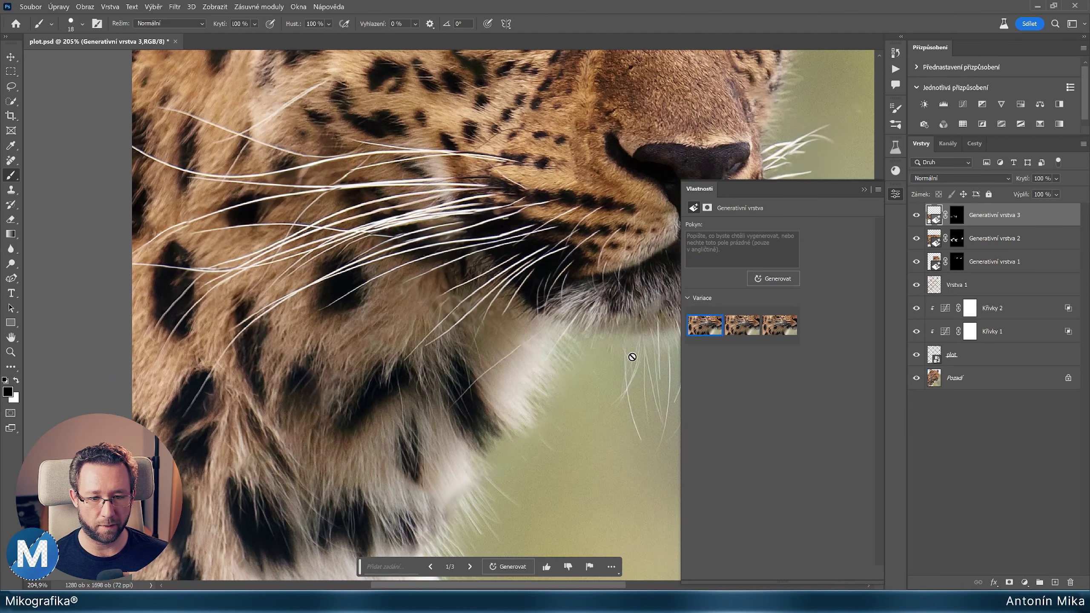
click(743, 334)
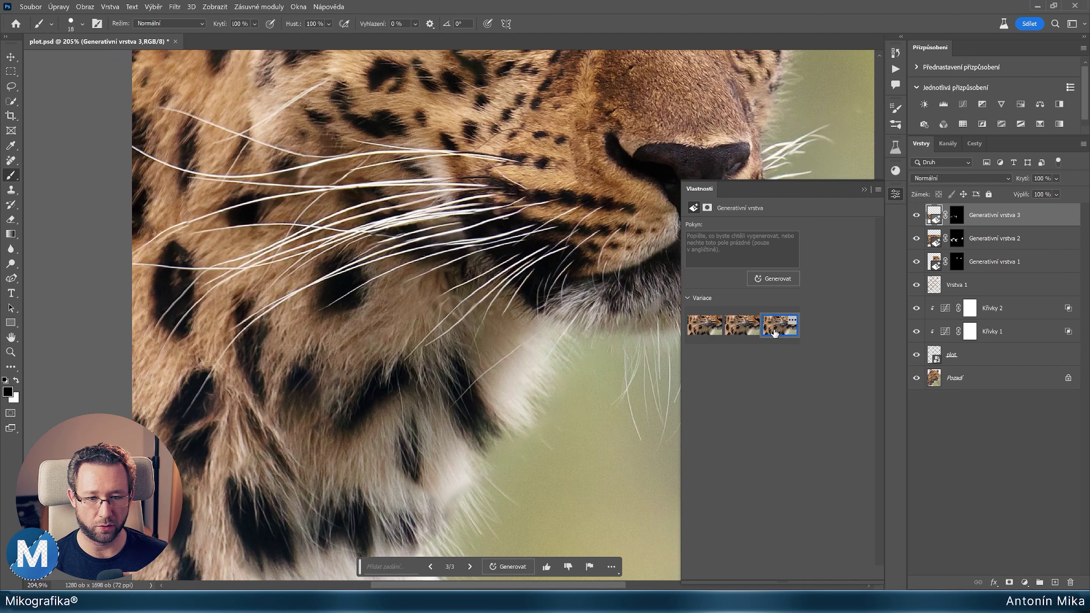
click(706, 328)
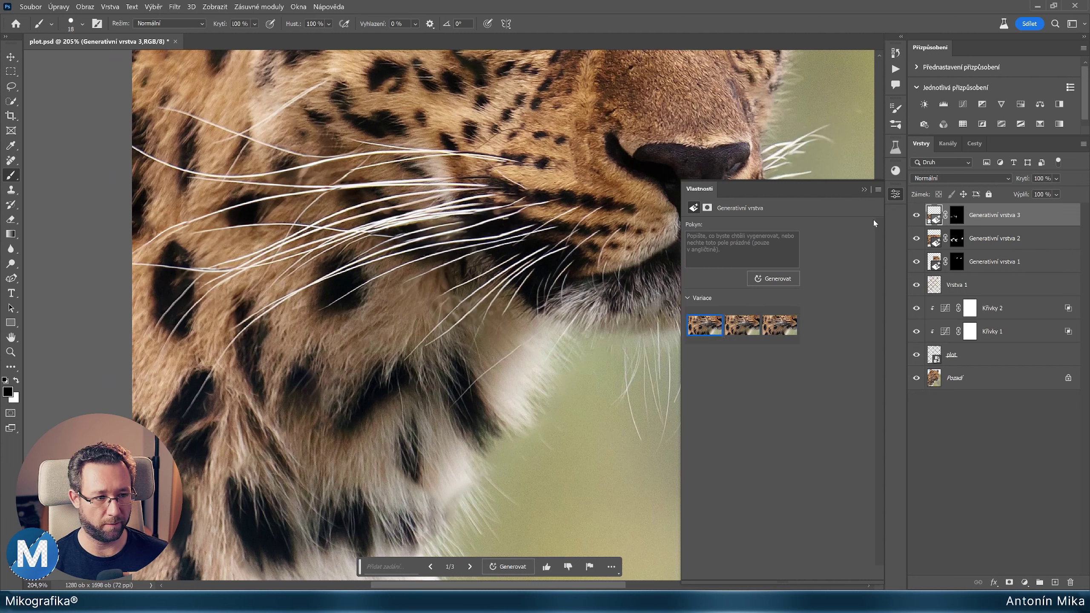
Toggle Generativní vrstva 3 to compare, then zoom out to the whole photo.
click(917, 215)
click(916, 214)
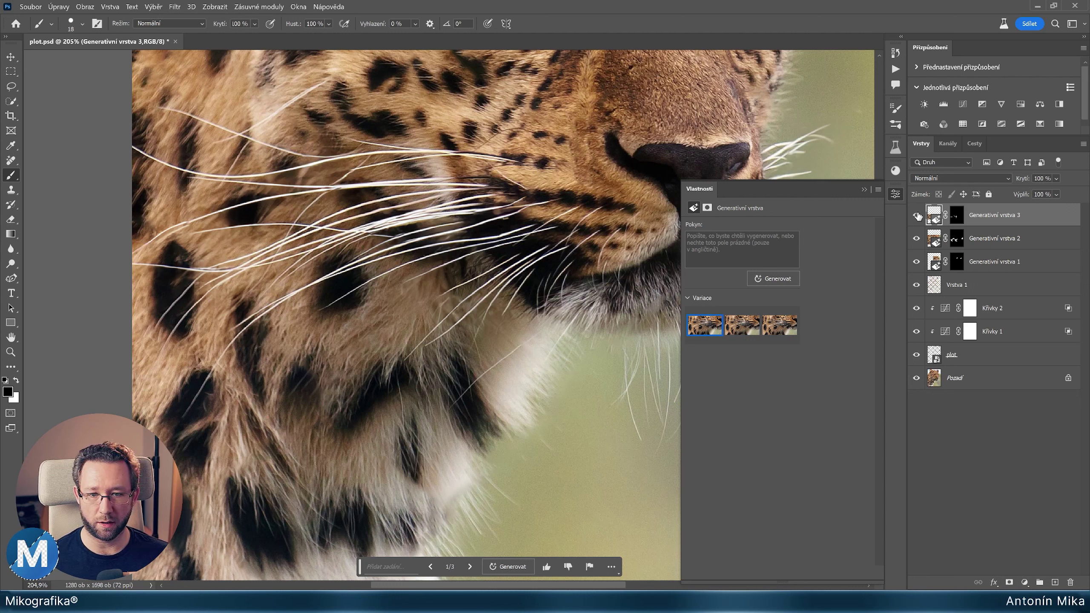
click(917, 215)
click(917, 214)
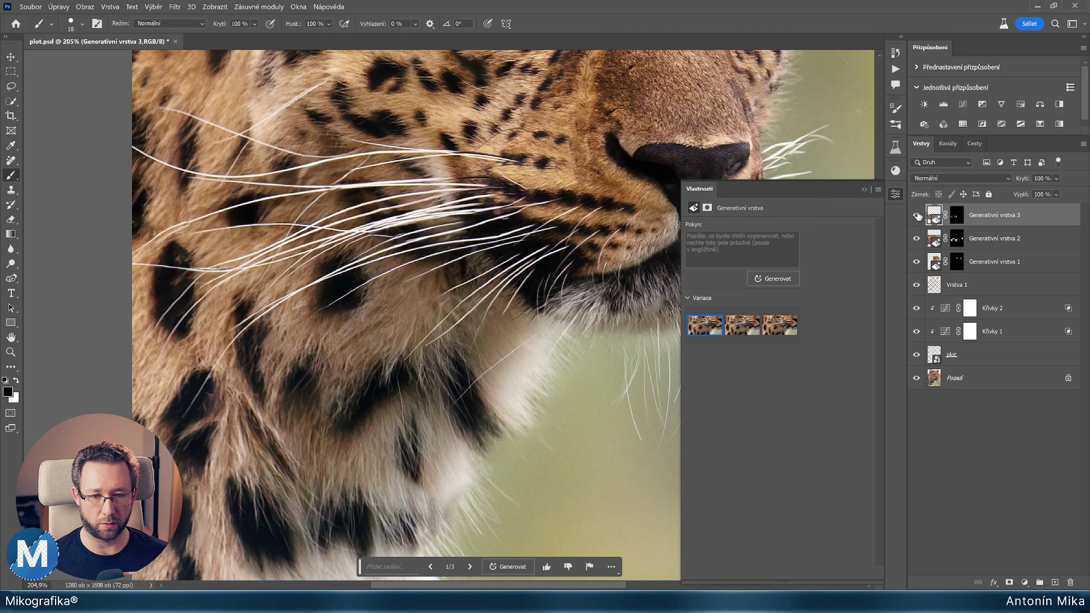
click(916, 214)
click(916, 214)
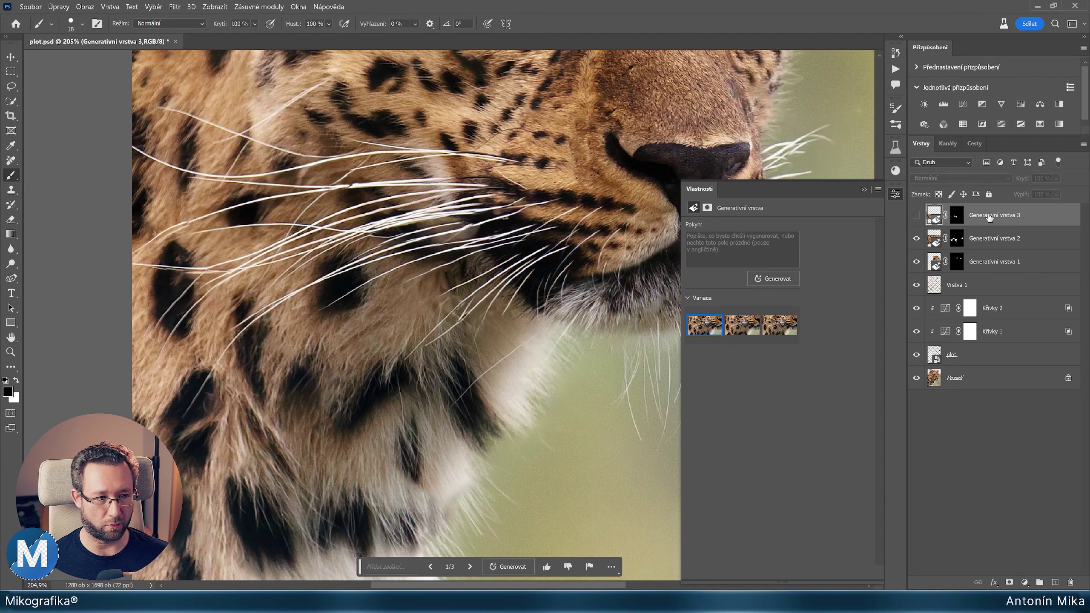
click(916, 214)
key(ctrl+minus)
key(ctrl+minus)
key(ctrl+minus)
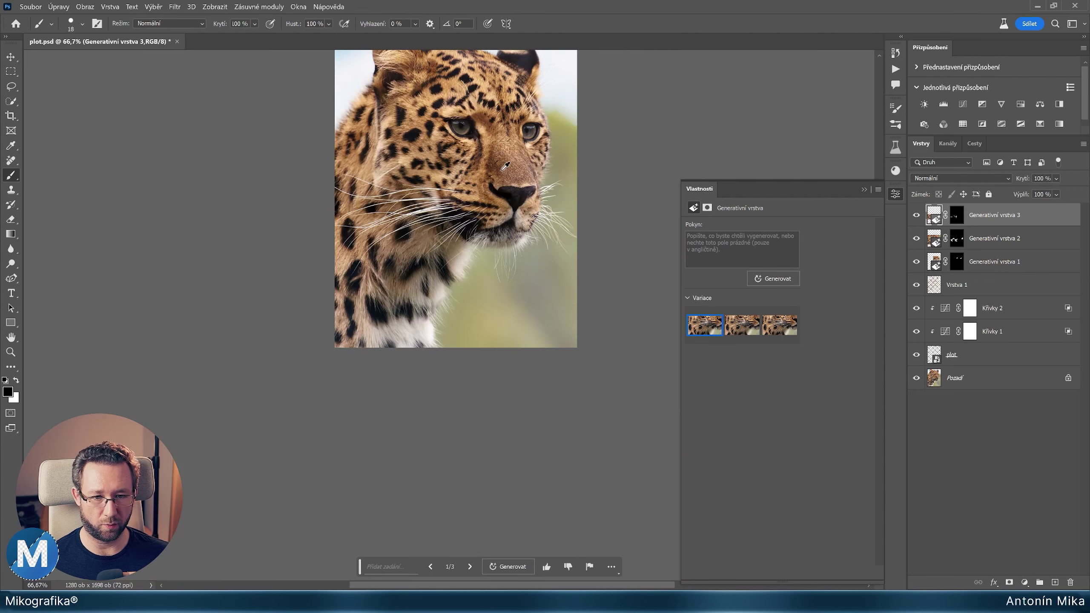
Collapse the Vlastnosti panel and select the top four retouching layers.
scroll(506, 167, up, 1)
mouse_move(555, 183)
mouse_down()
mouse_move(522, 262)
mouse_move(539, 254)
mouse_up()
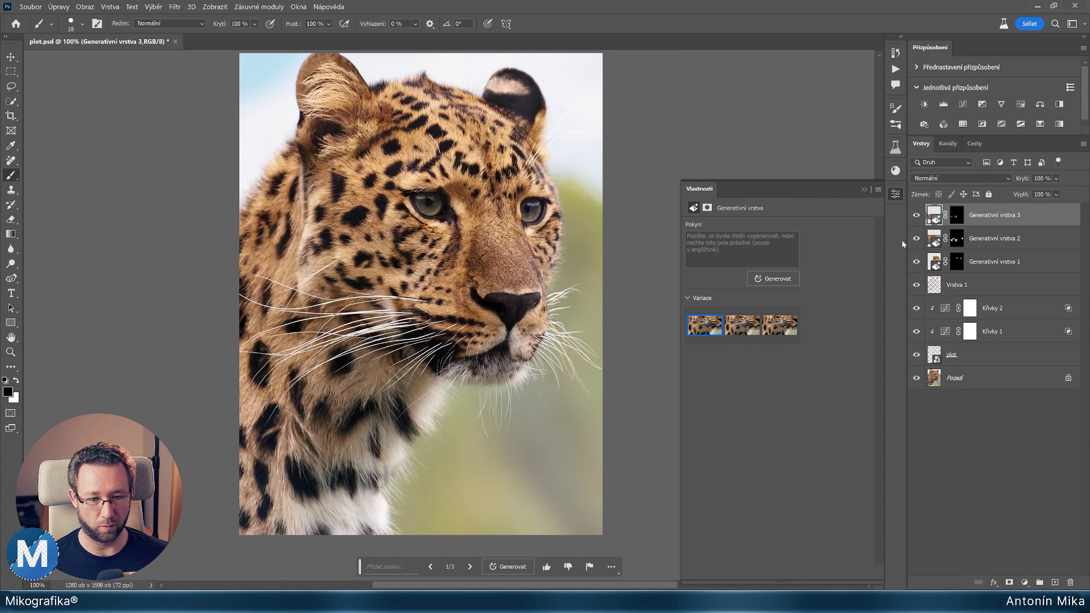
click(896, 194)
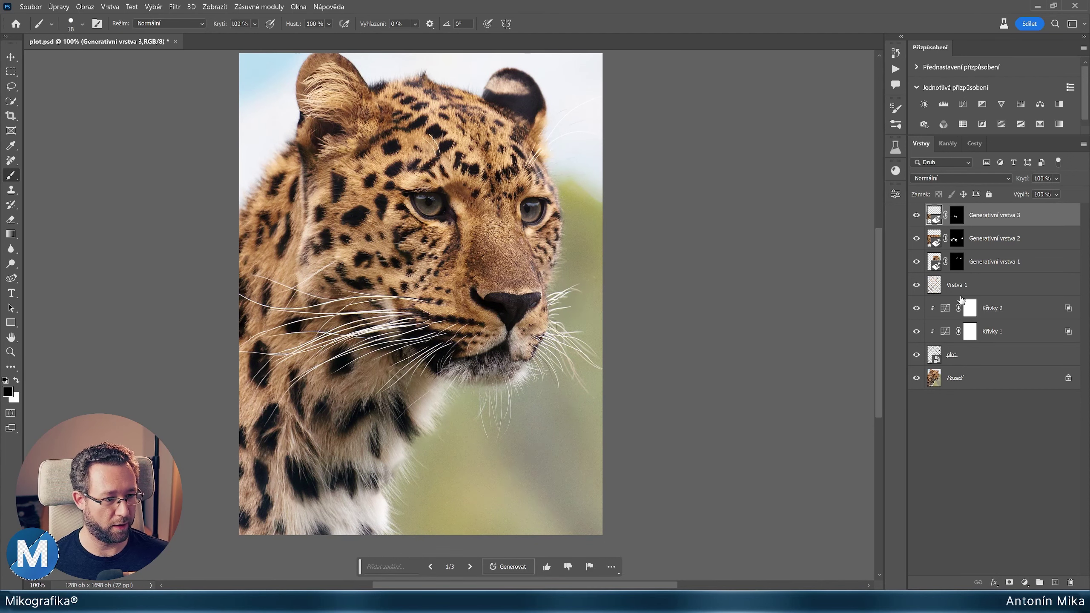
shift+click(983, 288)
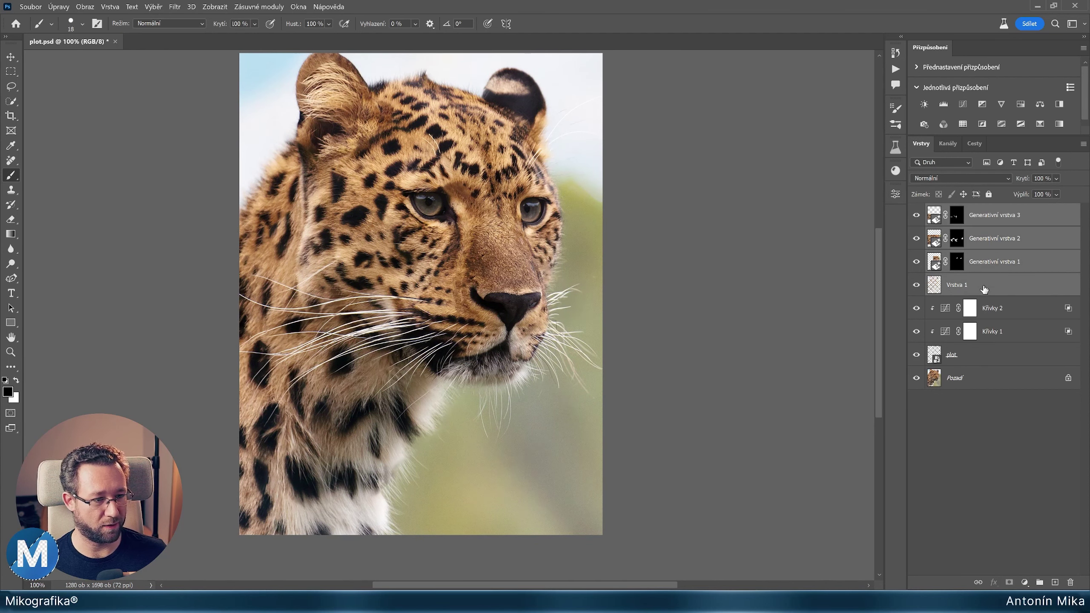
drag(521, 234, 539, 246)
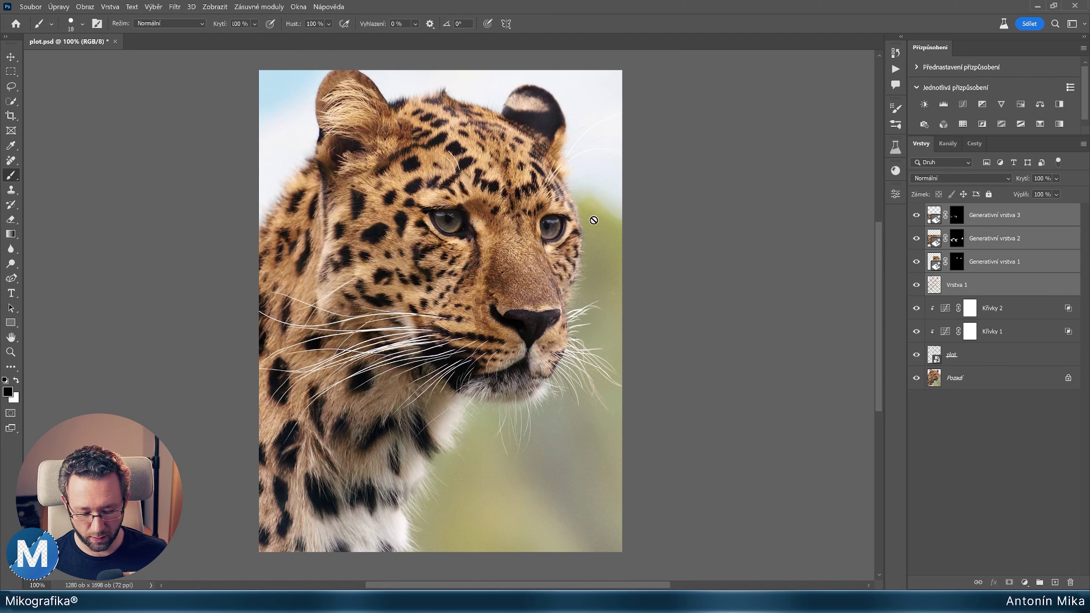
Toggle the four retouching layers repeatedly to compare the fenced original with the retouched leopard.
key(ctrl+comma)
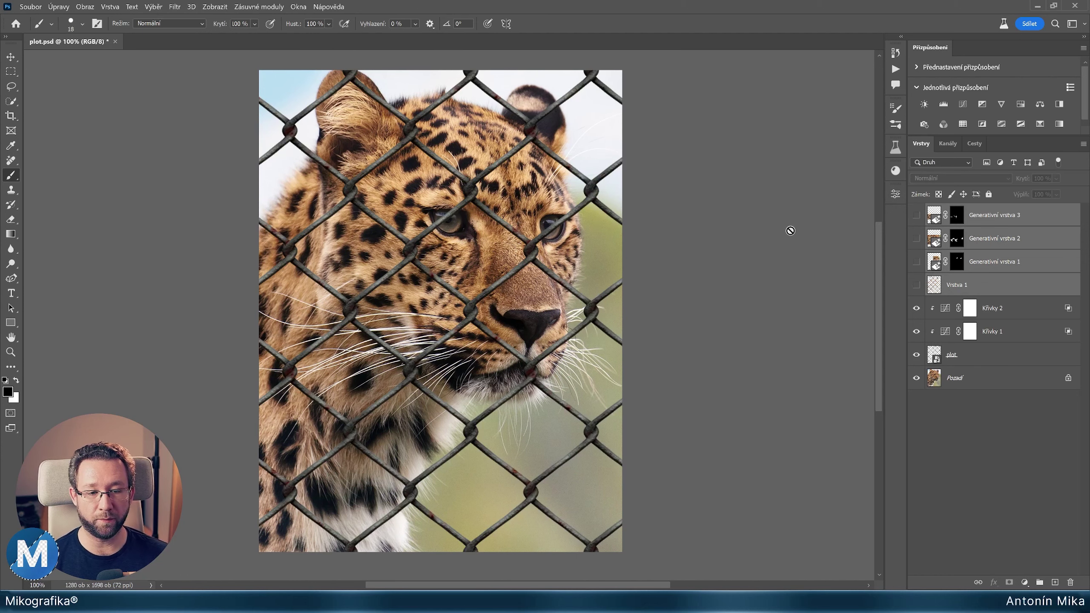
key(ctrl+comma)
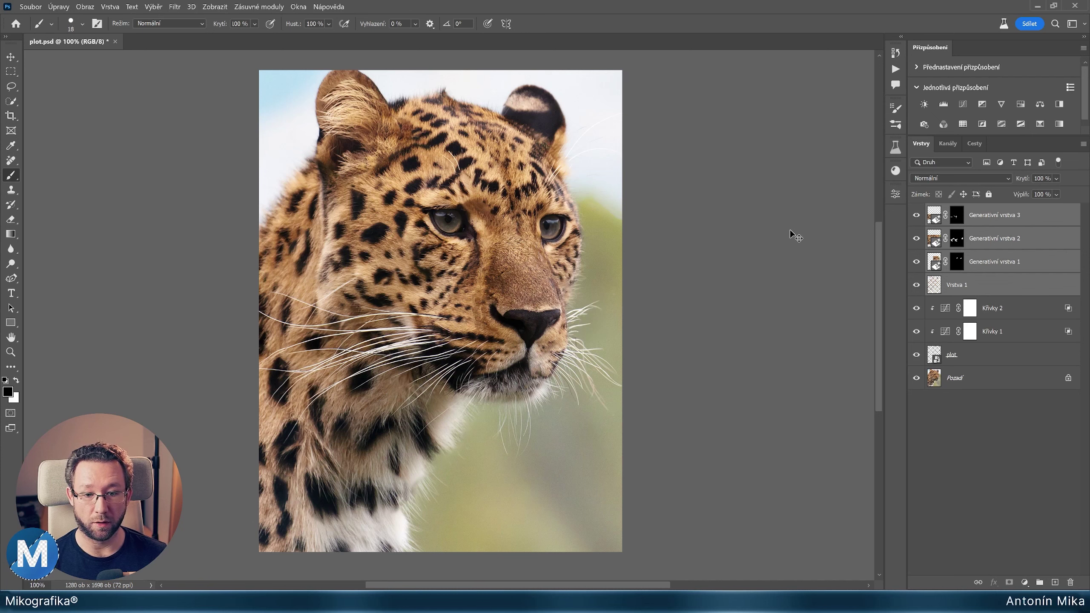
key(ctrl+comma)
key(ctrl+comma)
key(ctrl+comma)
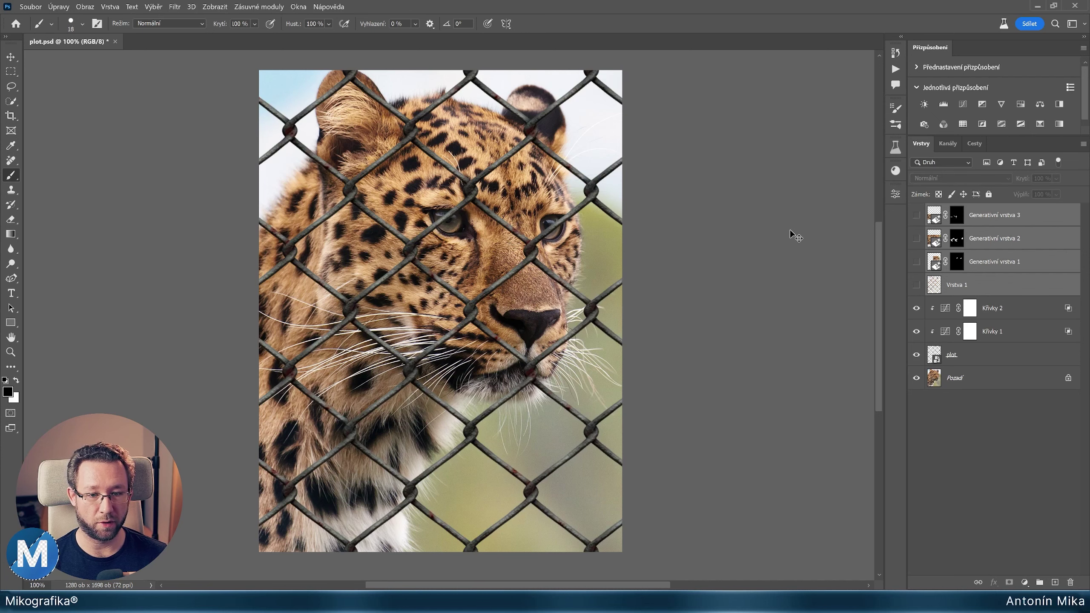
key(ctrl+comma)
key(ctrl+comma)
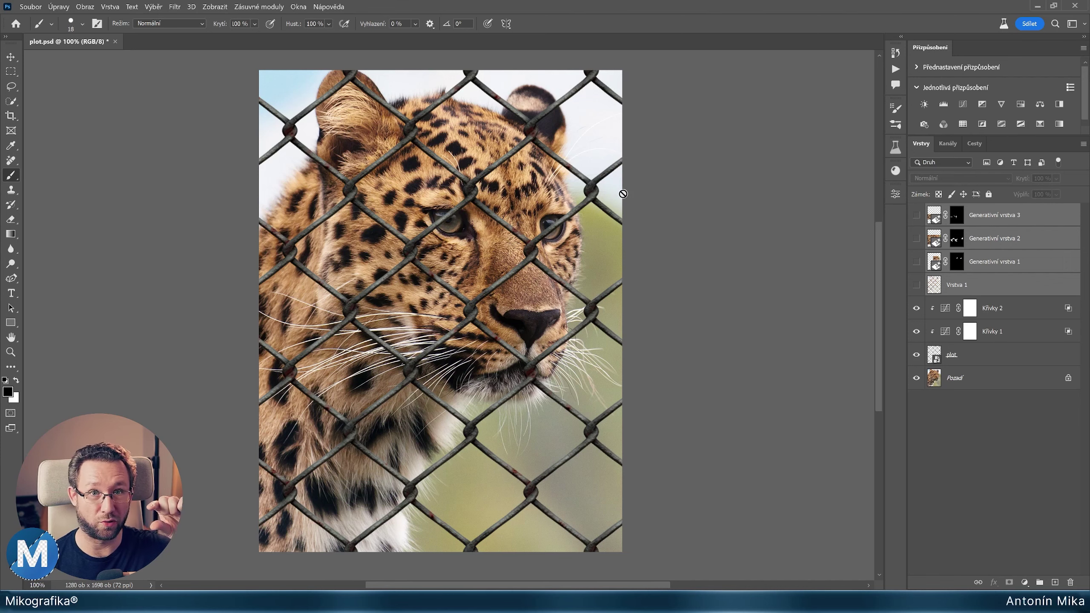
scroll(503, 220, up, 1)
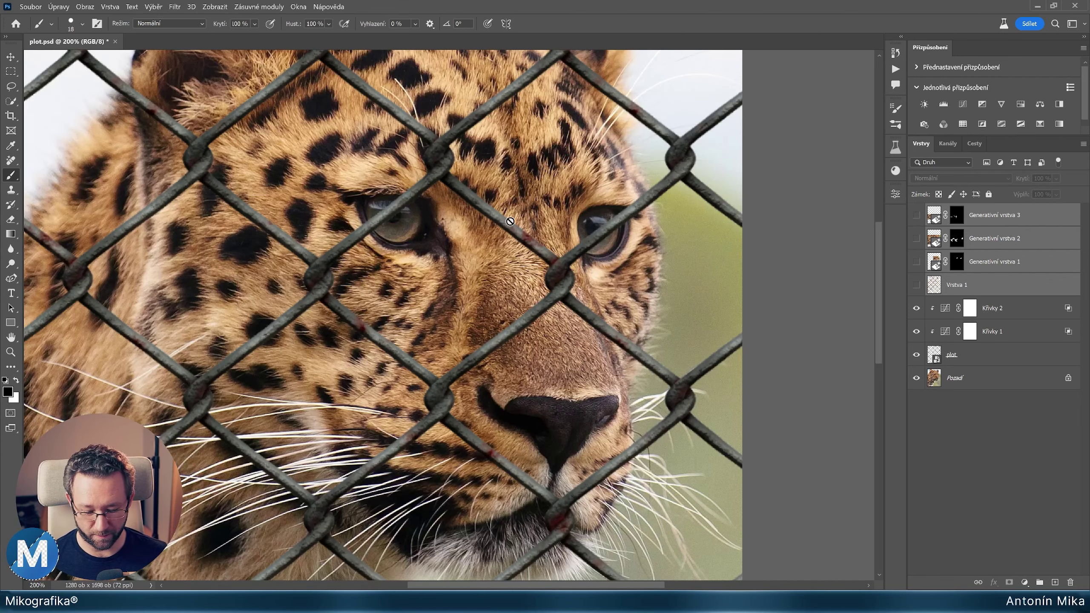
key(ctrl+comma)
key(ctrl+comma)
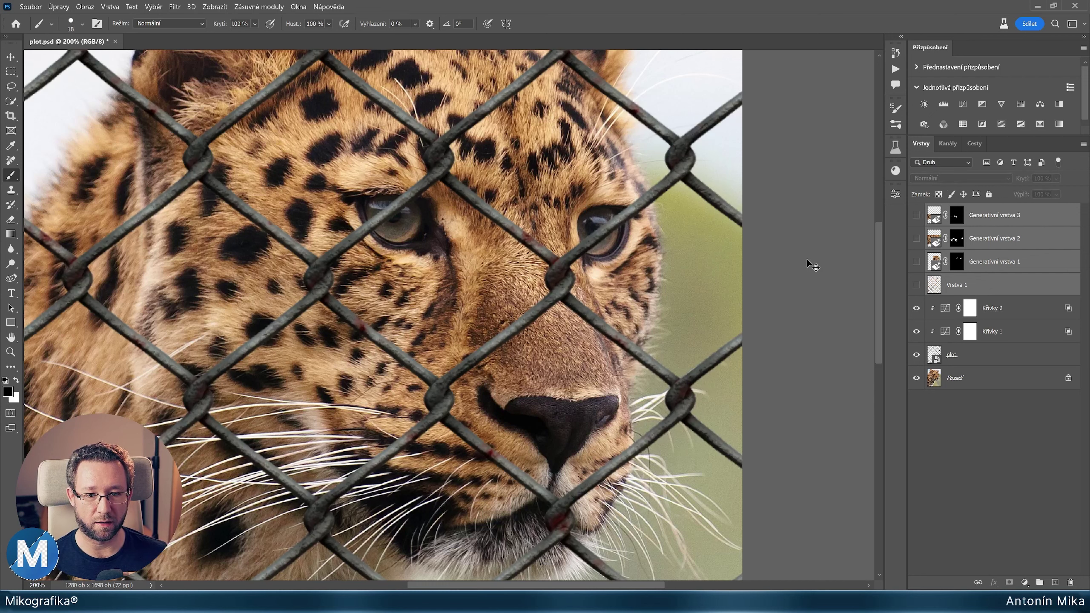
key(ctrl+comma)
key(ctrl+comma)
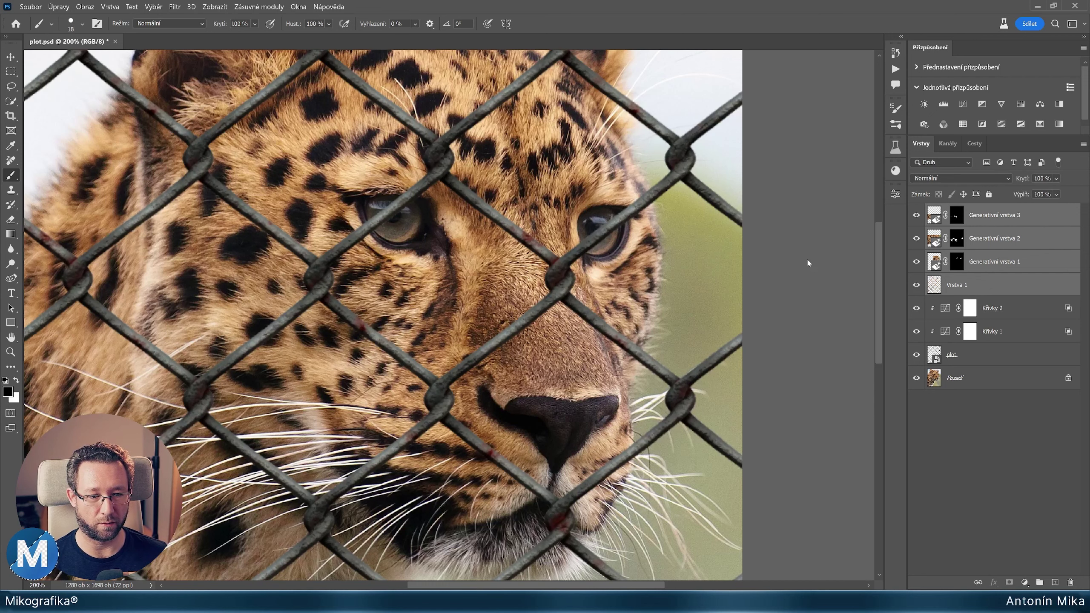
key(ctrl+comma)
key(ctrl+comma)
key(ctrl+comma)
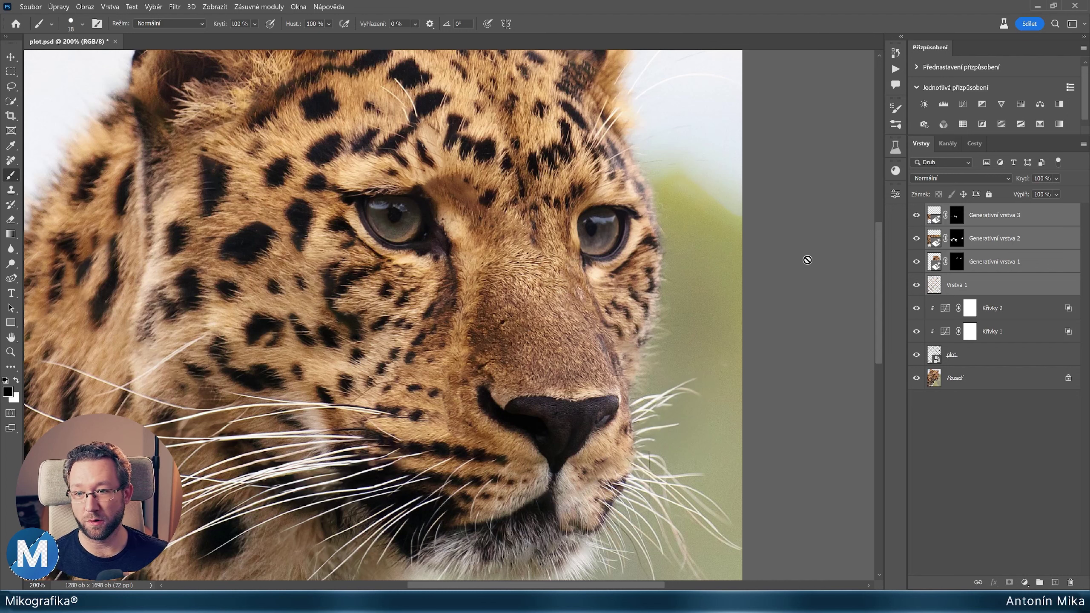
Choose Nástroj Odebrat (Remove tool) from the healing tools flyout.
click(11, 160)
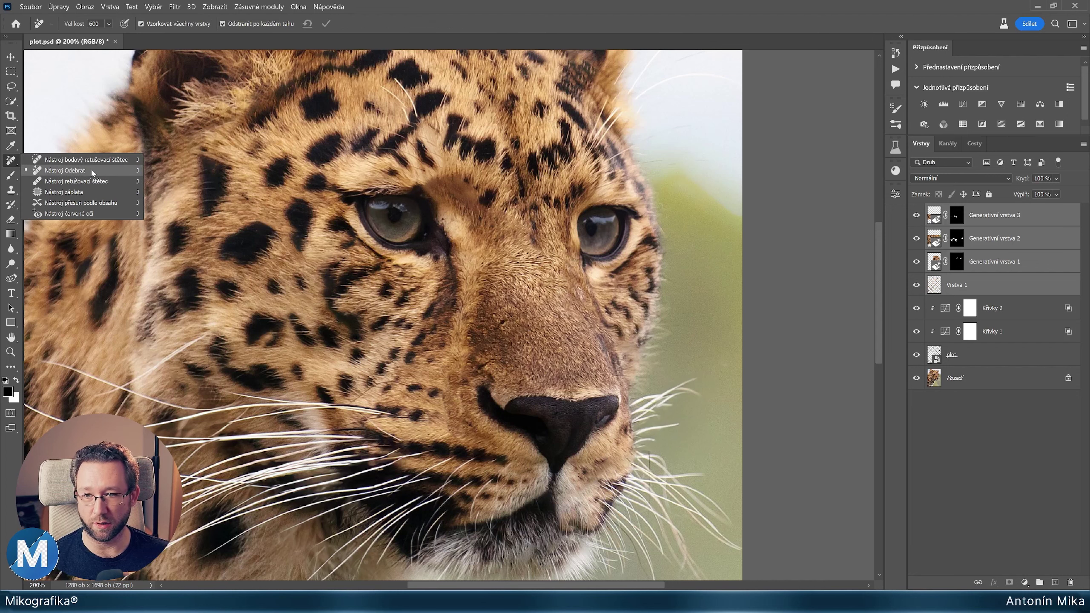
click(104, 171)
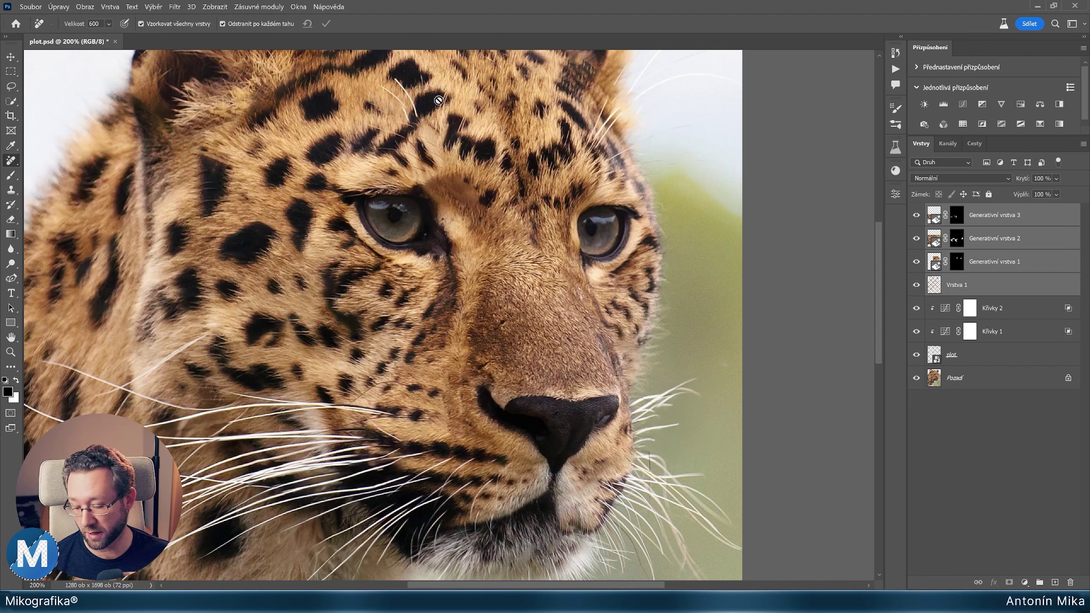